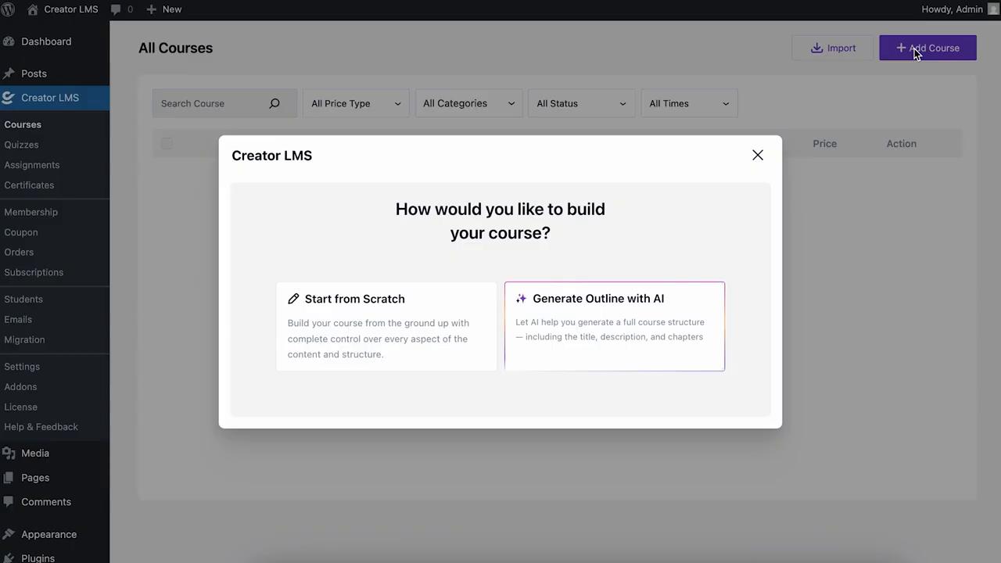
Start a new course from scratch, look over its Settings and Preview stages, and return to the Content stage
left_click(375, 332)
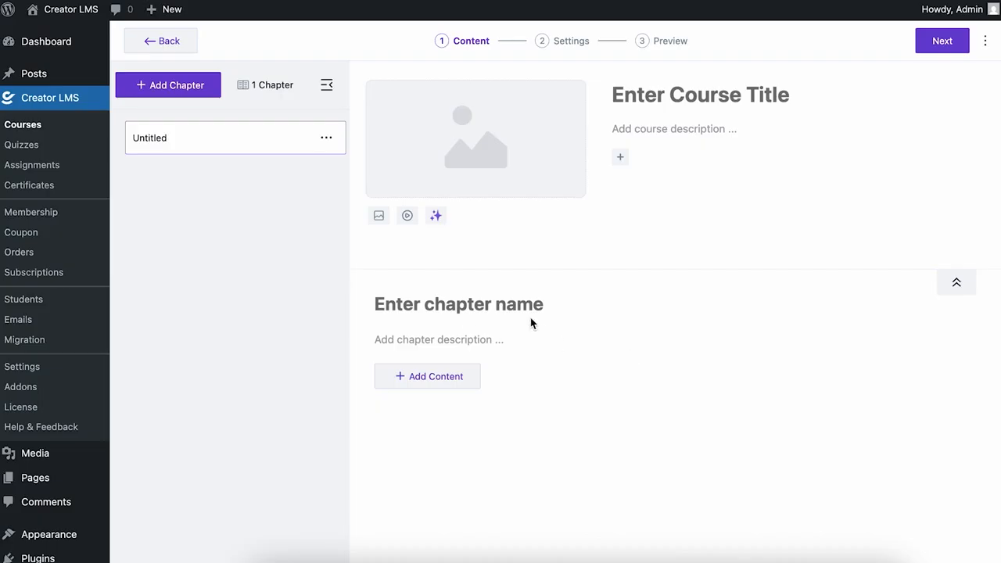
left_click(556, 39)
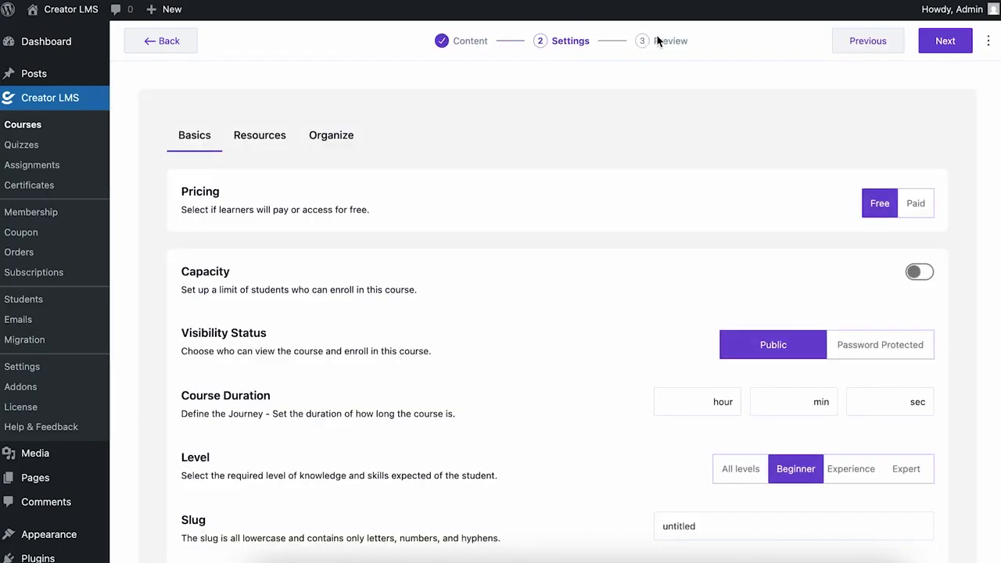
left_click(648, 41)
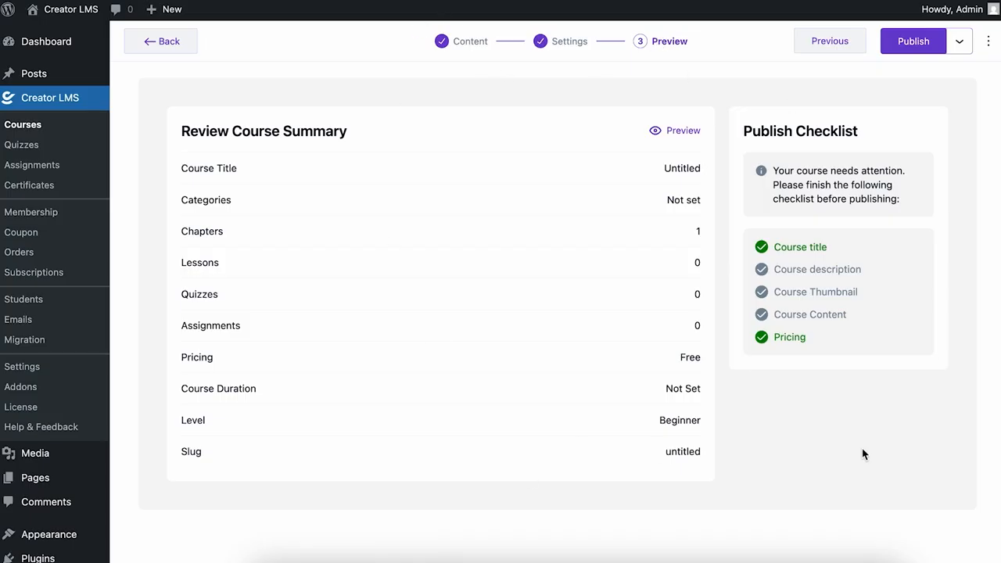
left_click(465, 48)
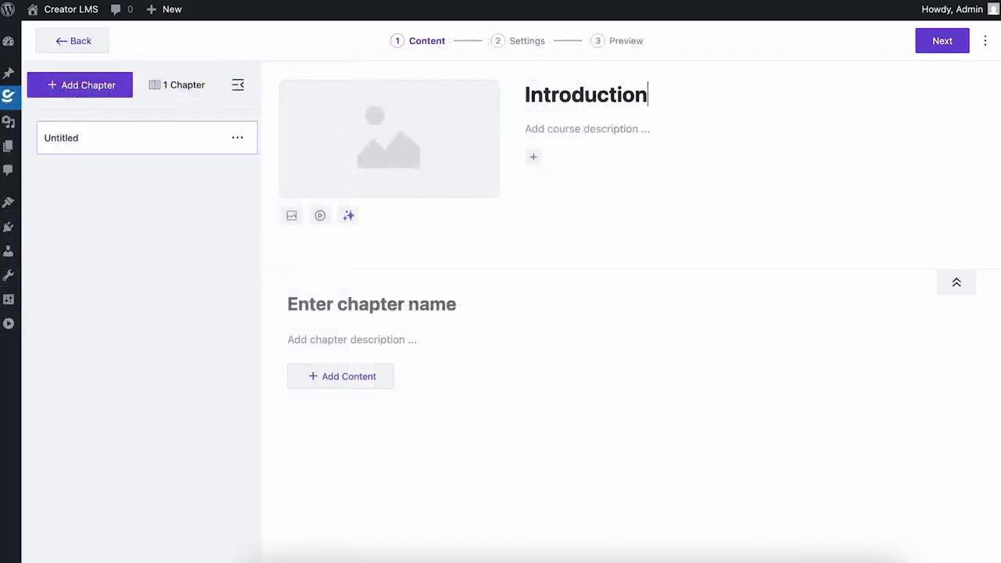
Title the course "Introduction to Digital Marketing"
type("to Diigital MA")
key("BackSpace")
type("arketing")
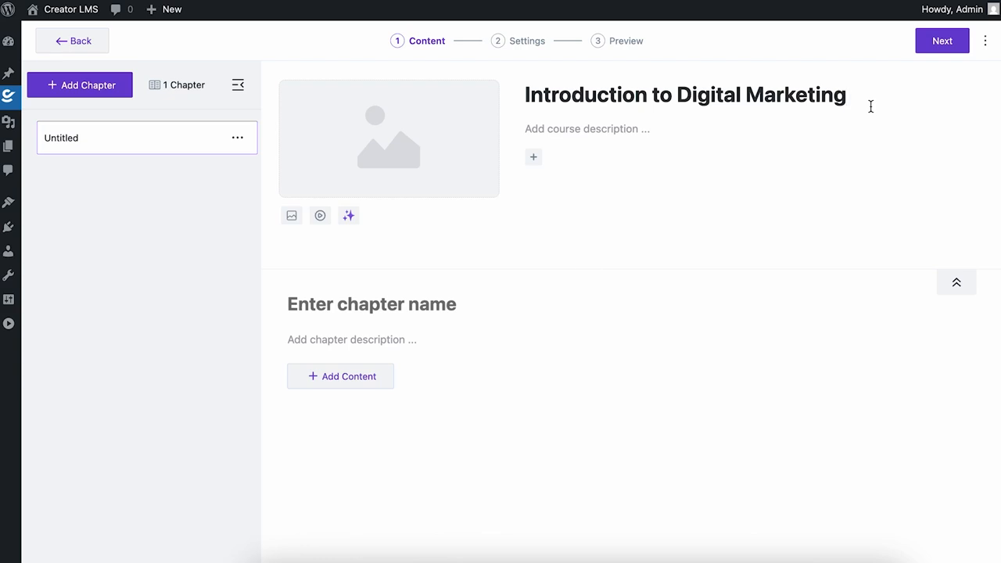
Enter the course description "Digital marketing is a very important subject in this era. And in this course we'll learn more about how it works."
left_click(539, 129)
type("Digital marketing is a very important subject in this era. And in this course we'll learn more about how it works.")
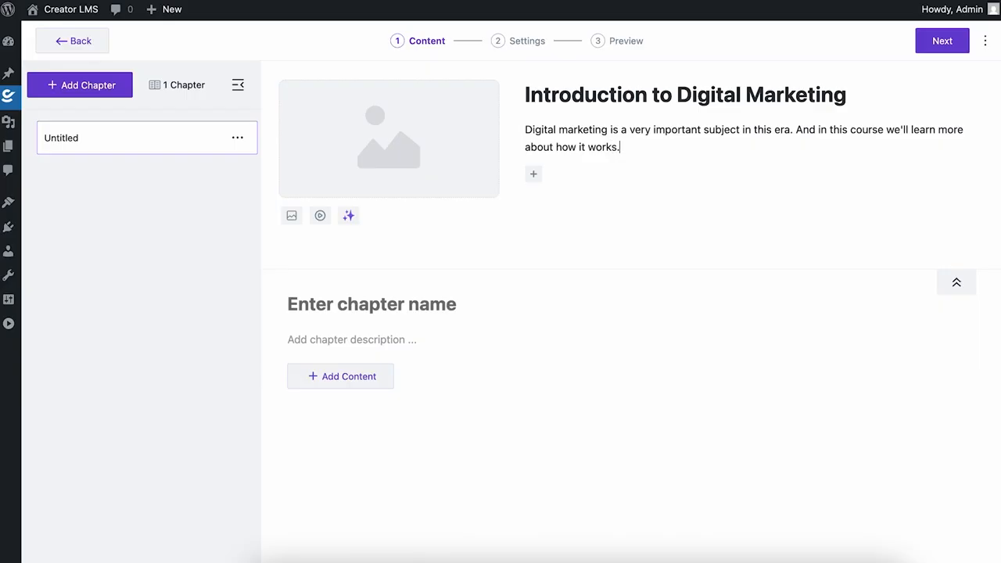
left_click(533, 172)
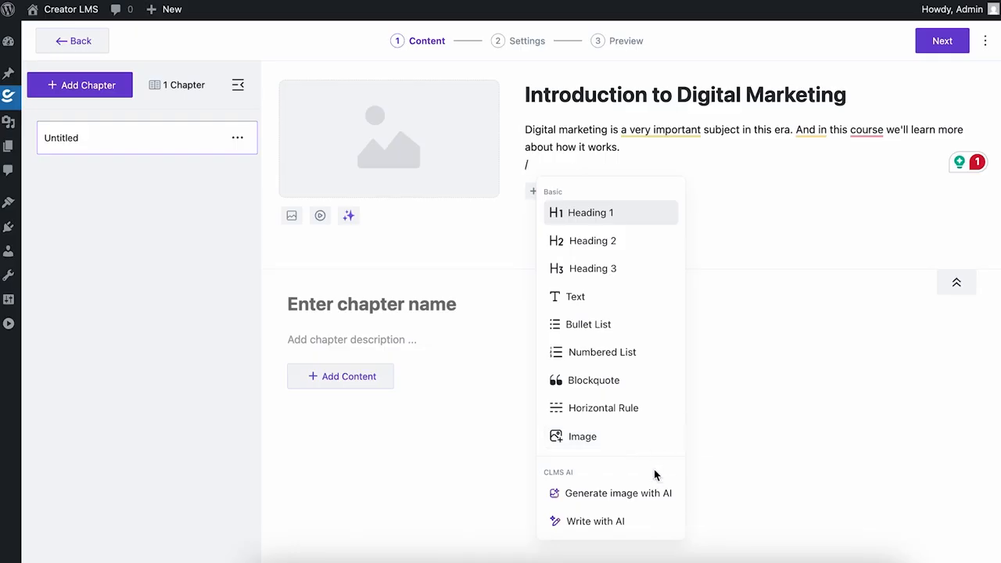
left_click(538, 177)
key("BackSpace")
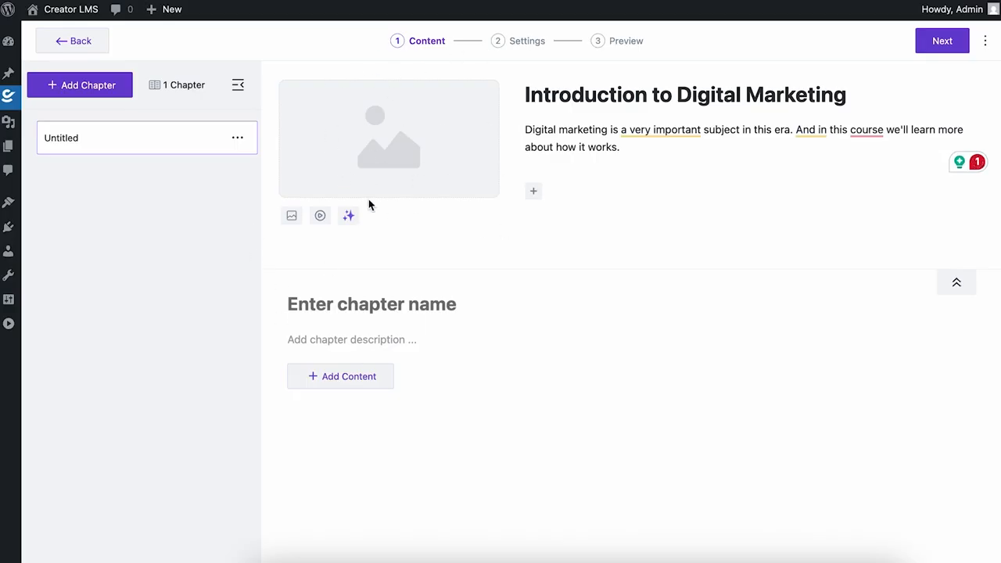
Set PROJECT-BANNER03.jpg from the media library as the course thumbnail image
left_click(292, 217)
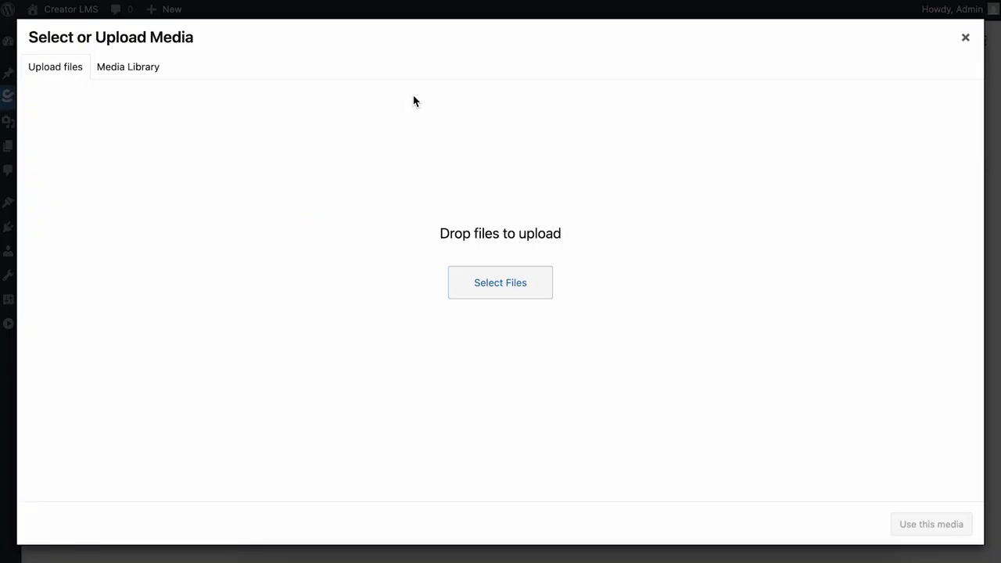
left_click(149, 69)
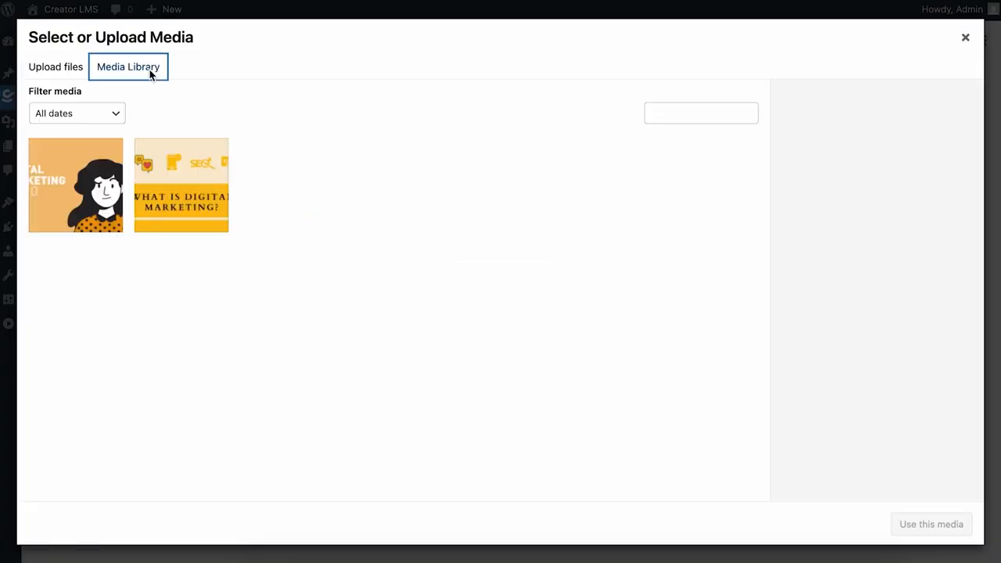
left_click(57, 180)
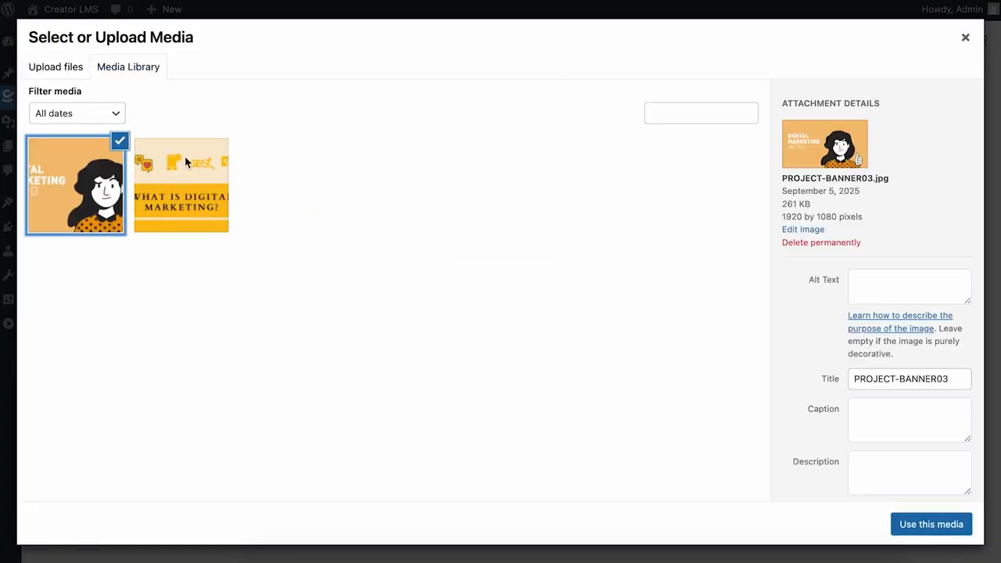
left_click(907, 529)
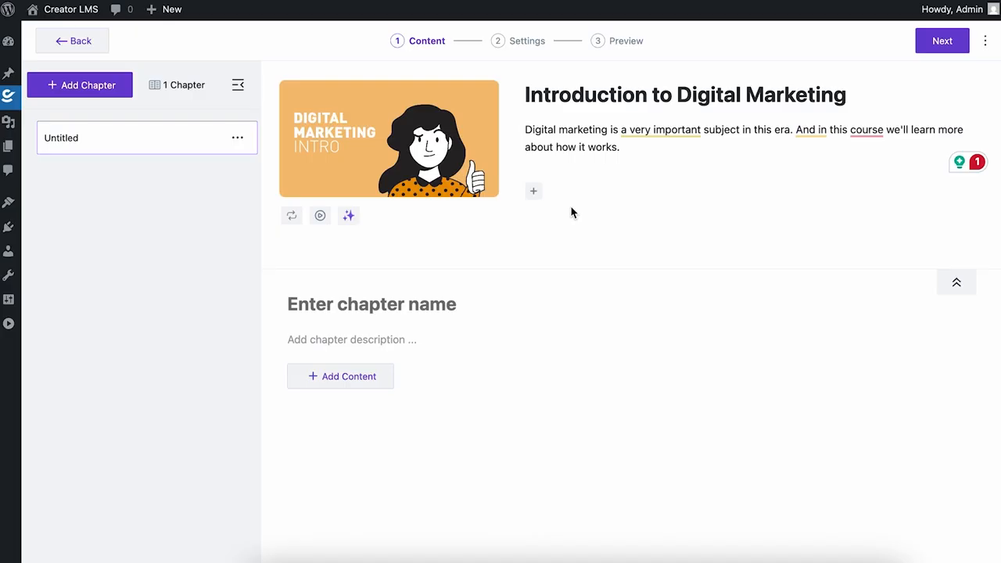
Name the untitled chapter "What is Digital Marketing"
left_click(373, 307)
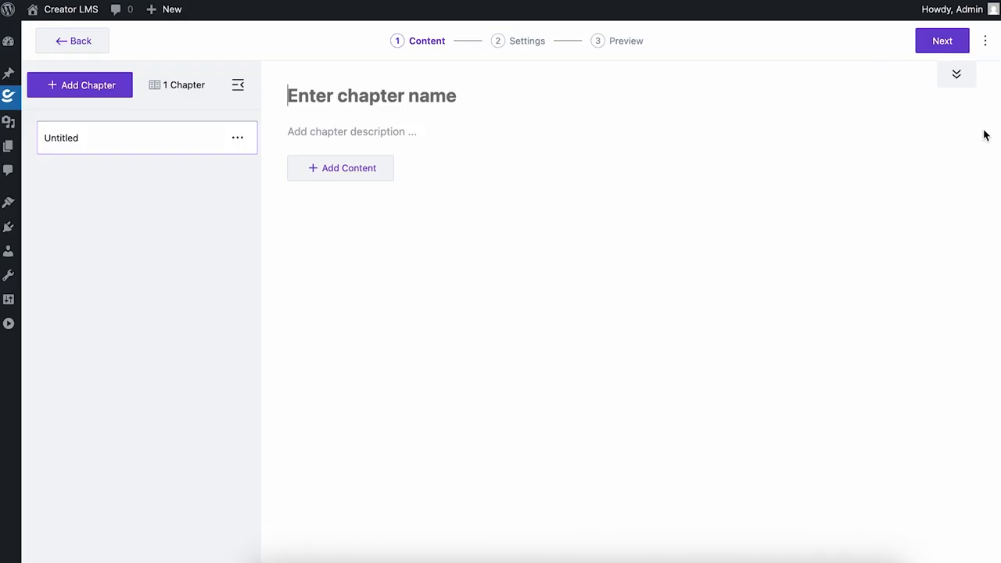
left_click(956, 74)
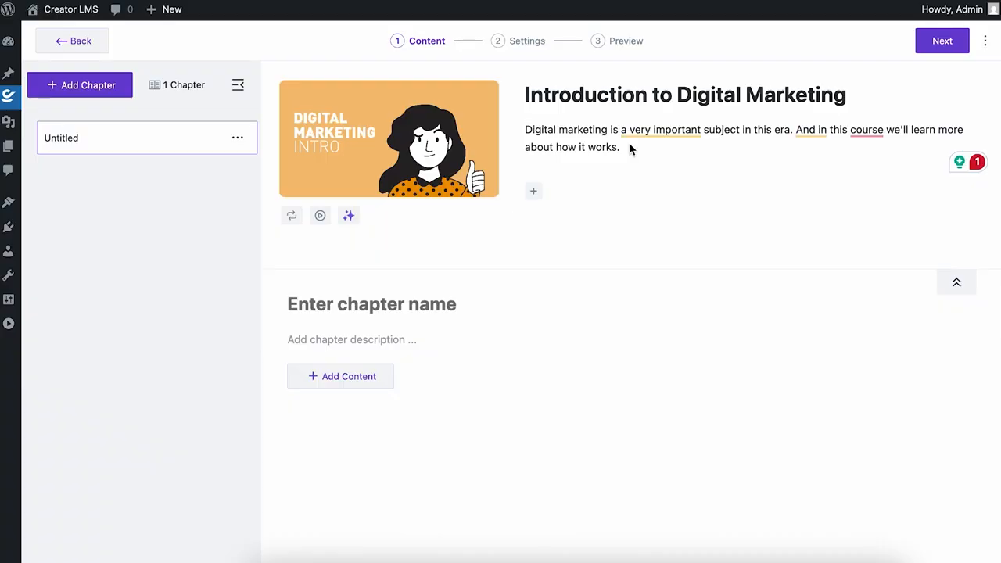
left_click(955, 284)
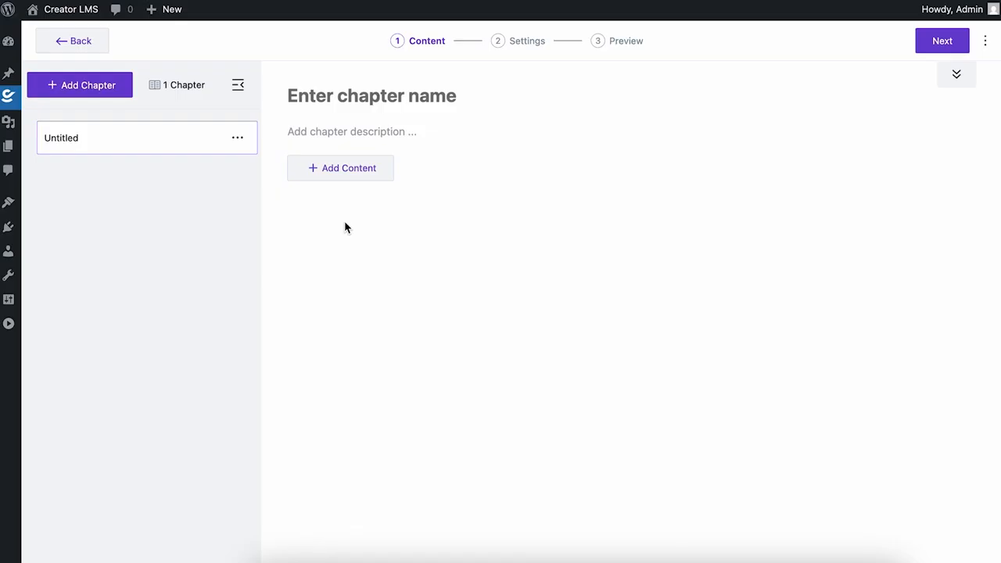
left_click(387, 94)
type("W")
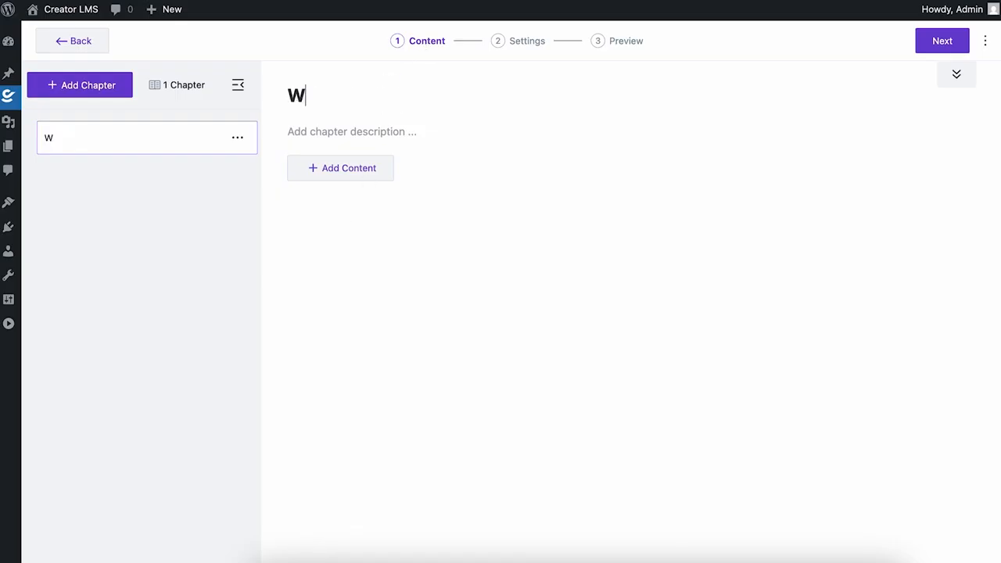
type("hat is Digital Marketing")
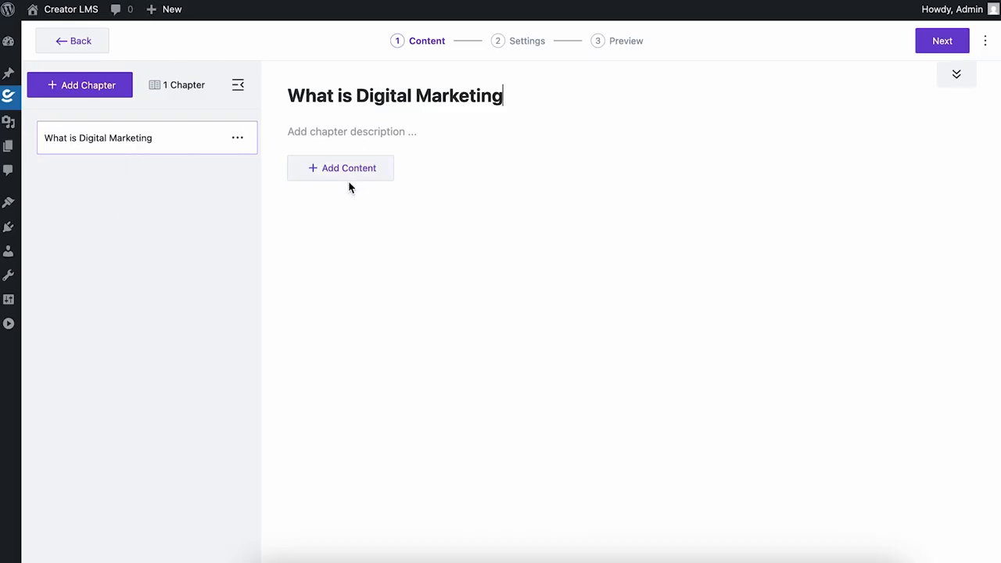
Add a Text lesson to the chapter and use images.png from the media library as its cover image
left_click(358, 162)
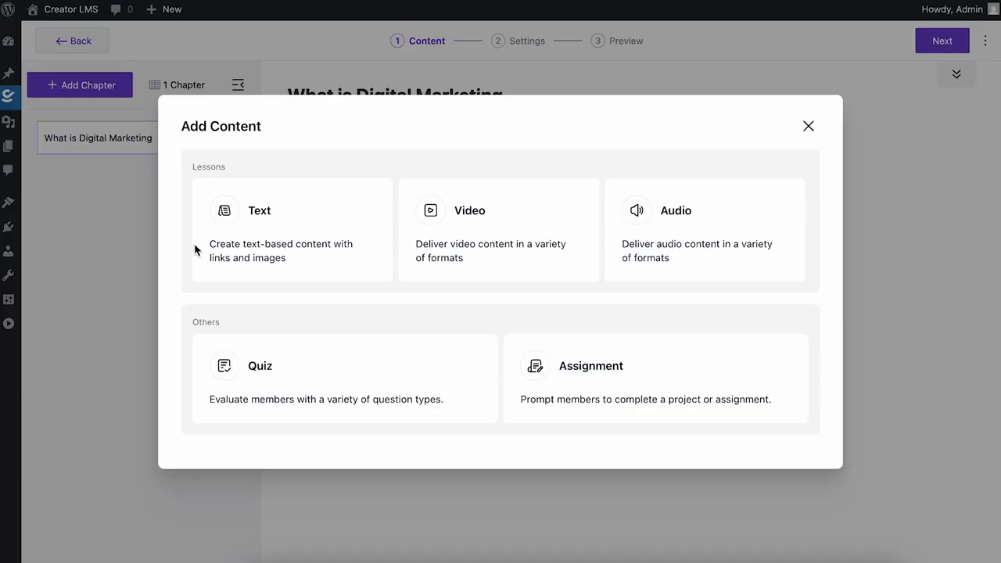
left_click(271, 244)
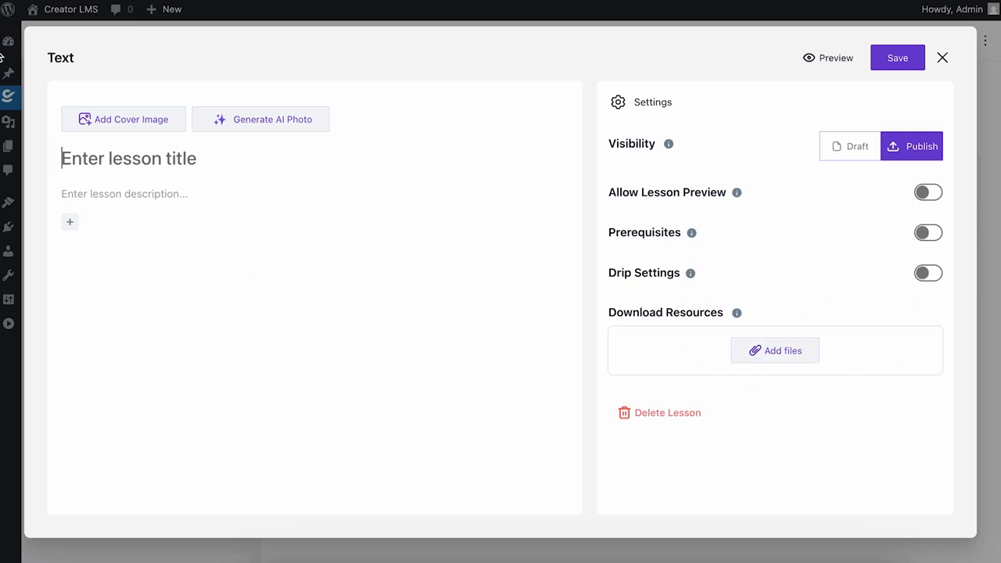
left_click(126, 117)
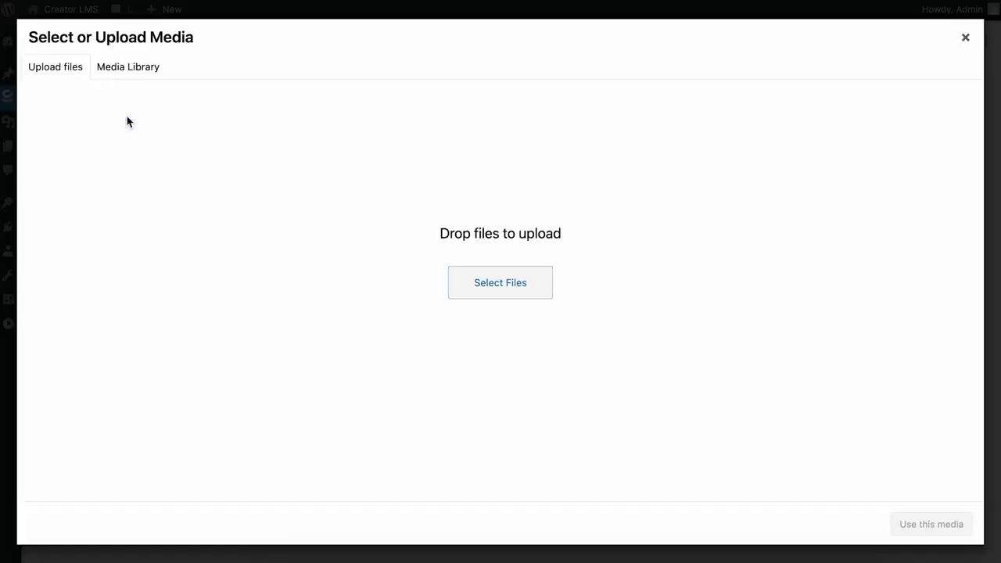
left_click(127, 77)
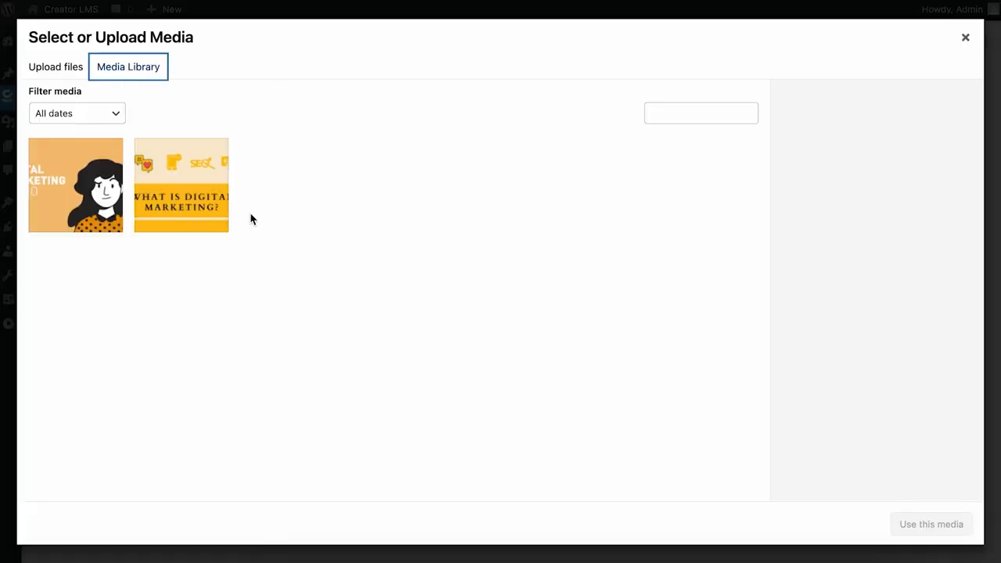
left_click(199, 194)
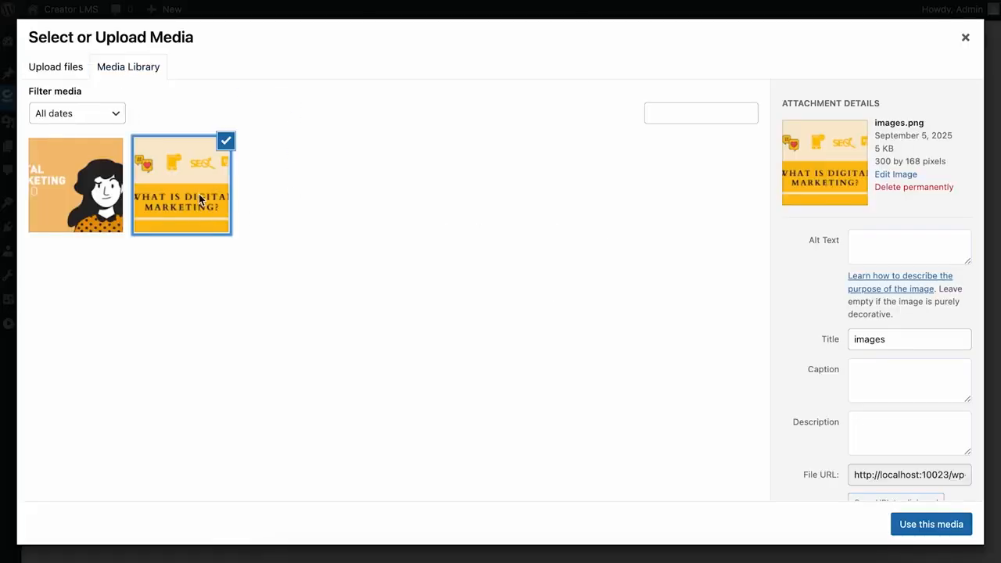
left_click(944, 525)
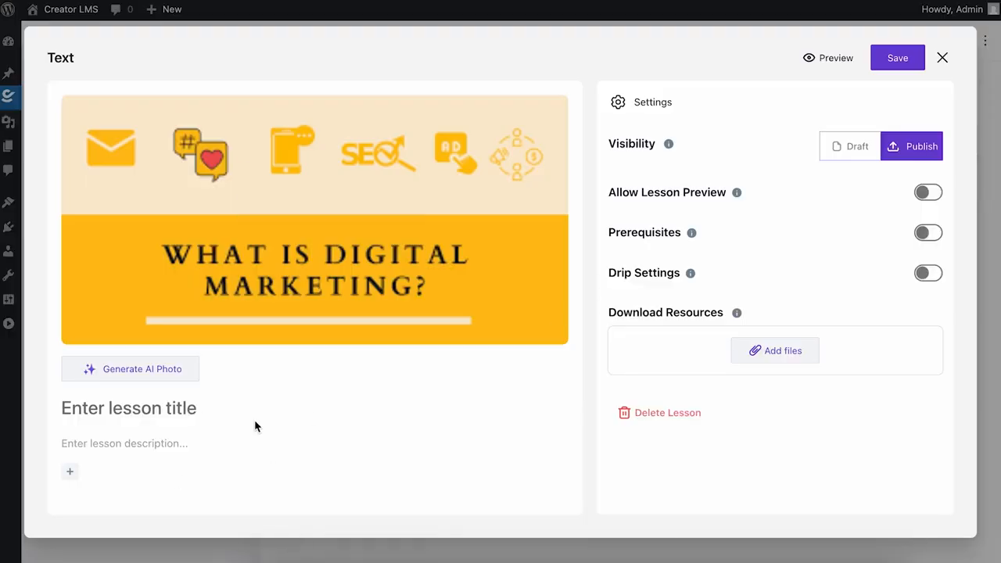
Title the text lesson "What is Digital Marketing" below its cover image
scroll(221, 424, "down", 2)
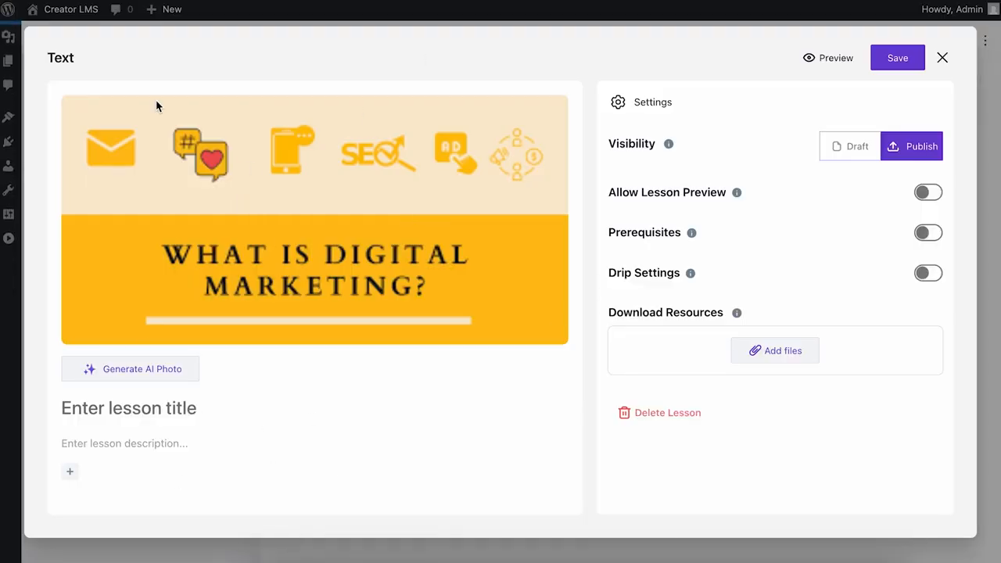
left_click(148, 414)
type("Wha")
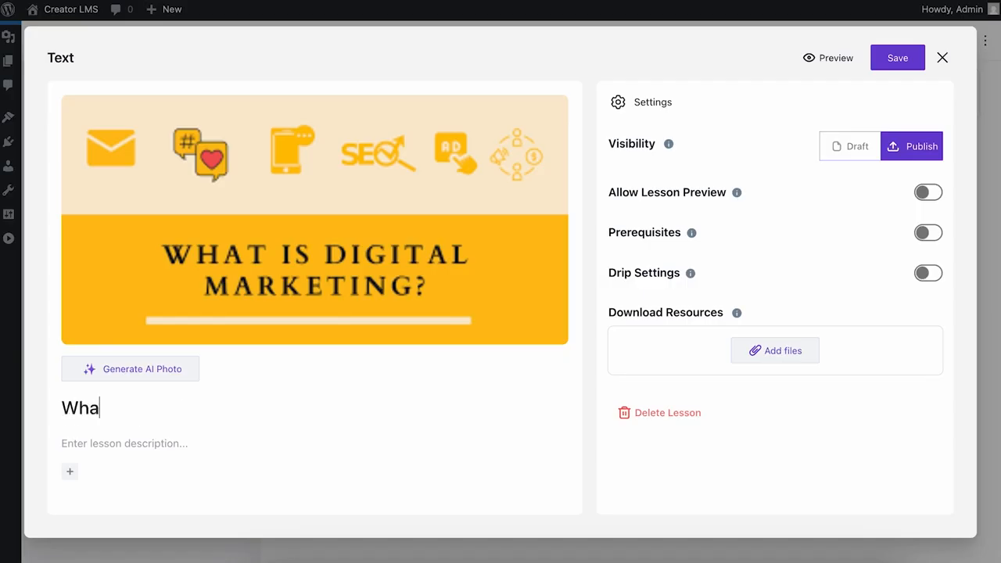
type("t is Digital Markeiti")
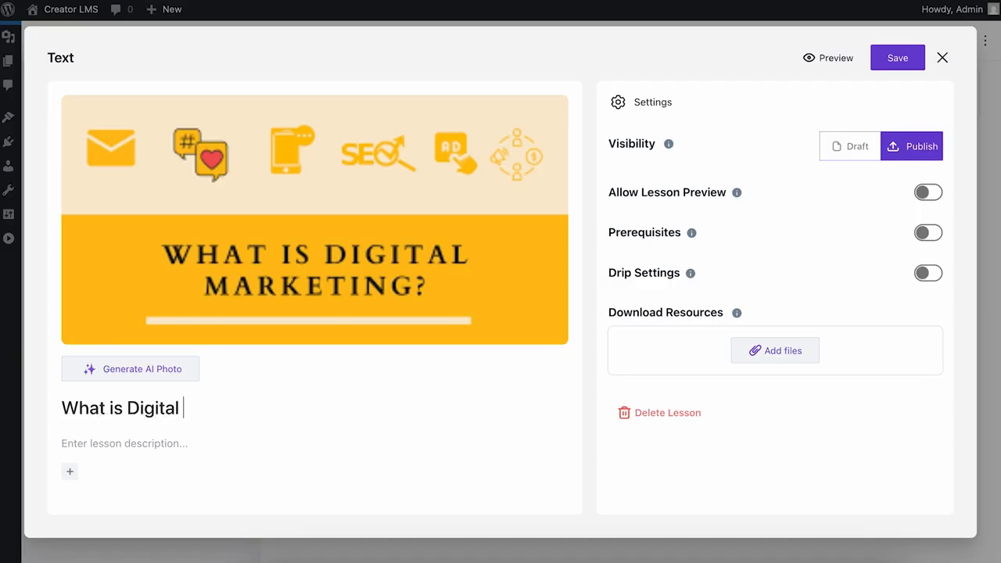
key("BackSpace")
key("BackSpace")
key("BackSpace")
type("ting")
Try a horizontal rule in the lesson description, and clear the description of the rule and the leftover slash
left_click(141, 442)
mouse_move(185, 323)
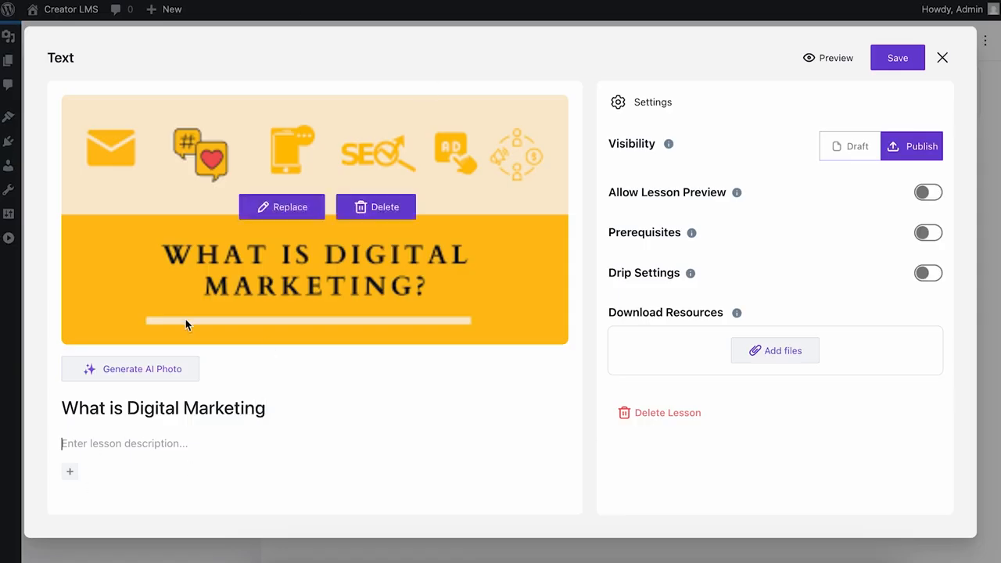
left_click(69, 472)
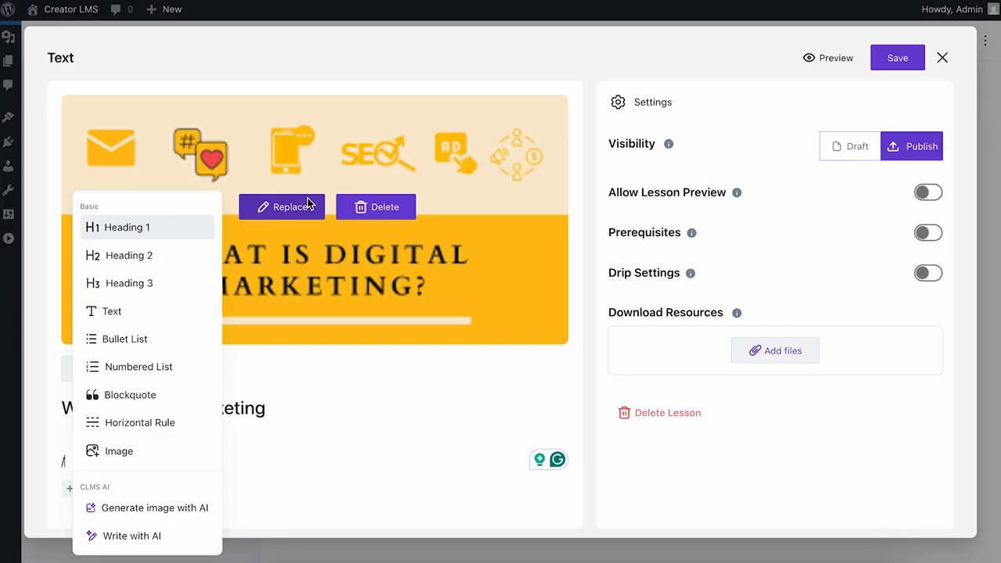
left_click(118, 426)
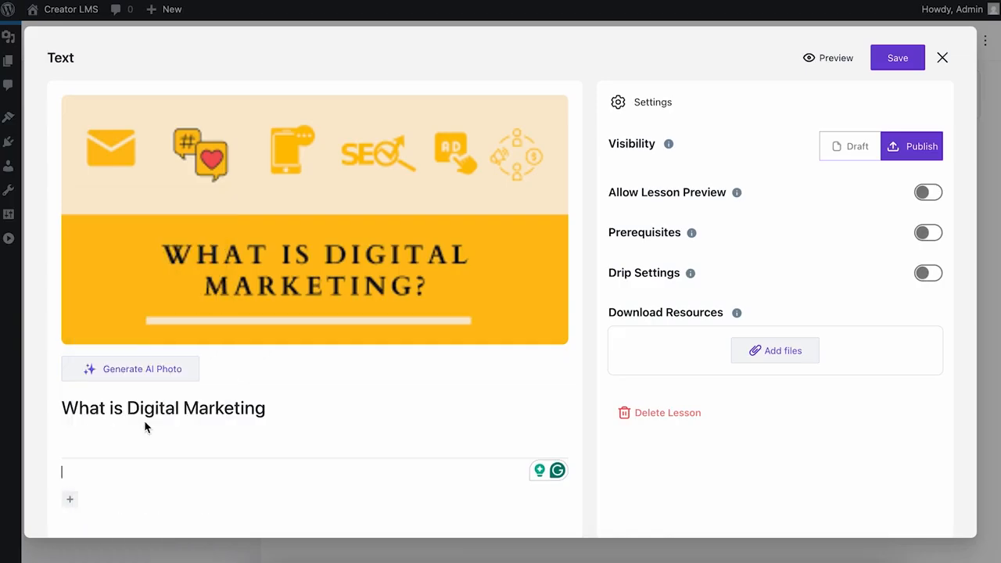
scroll(382, 336, "down", 1)
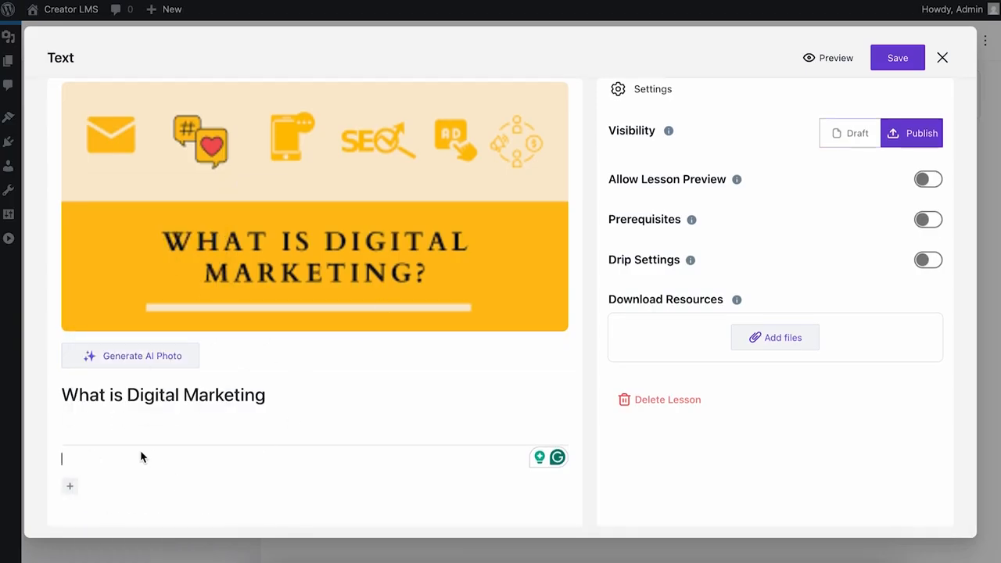
left_click(70, 485)
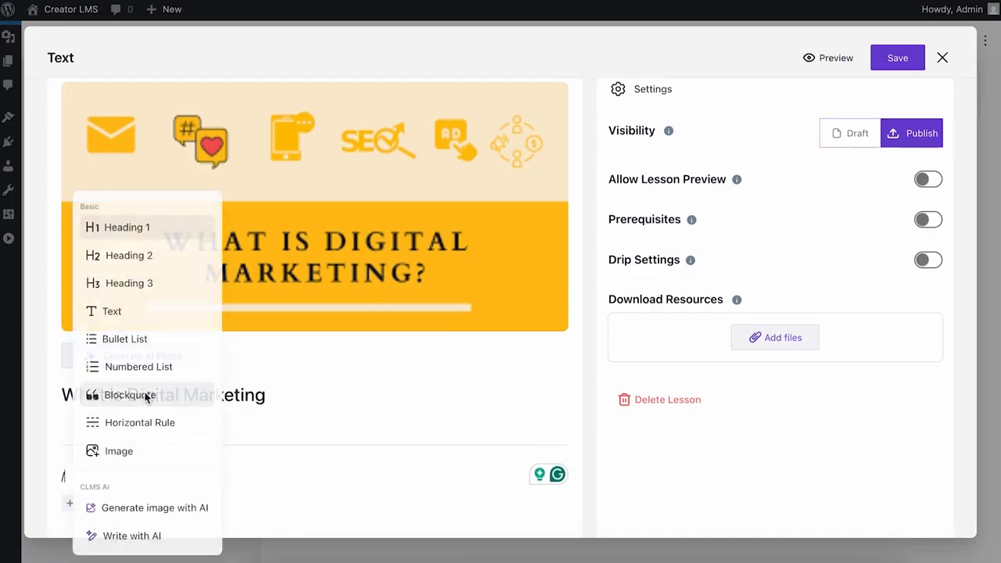
left_click(315, 370)
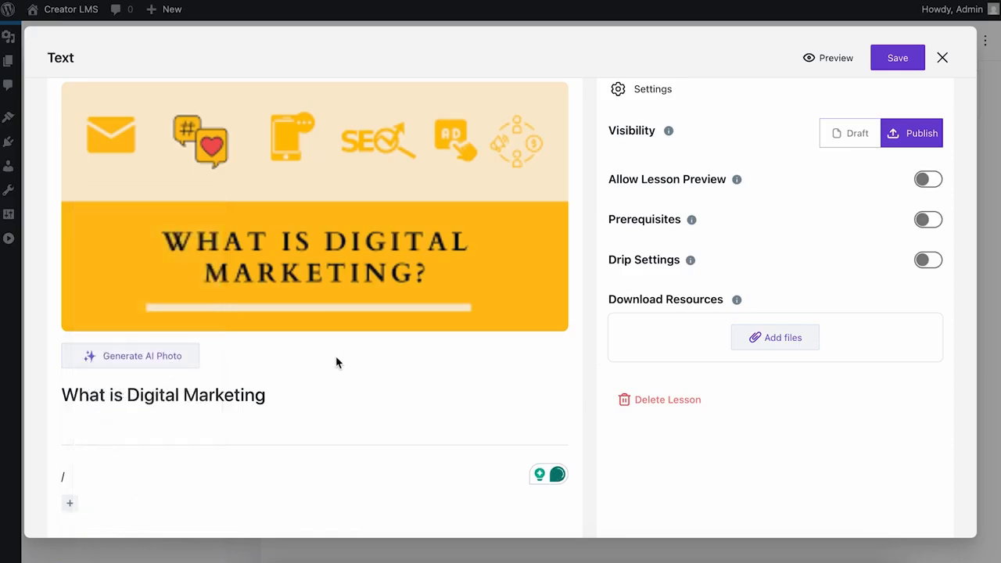
key("BackSpace")
key("BackSpace")
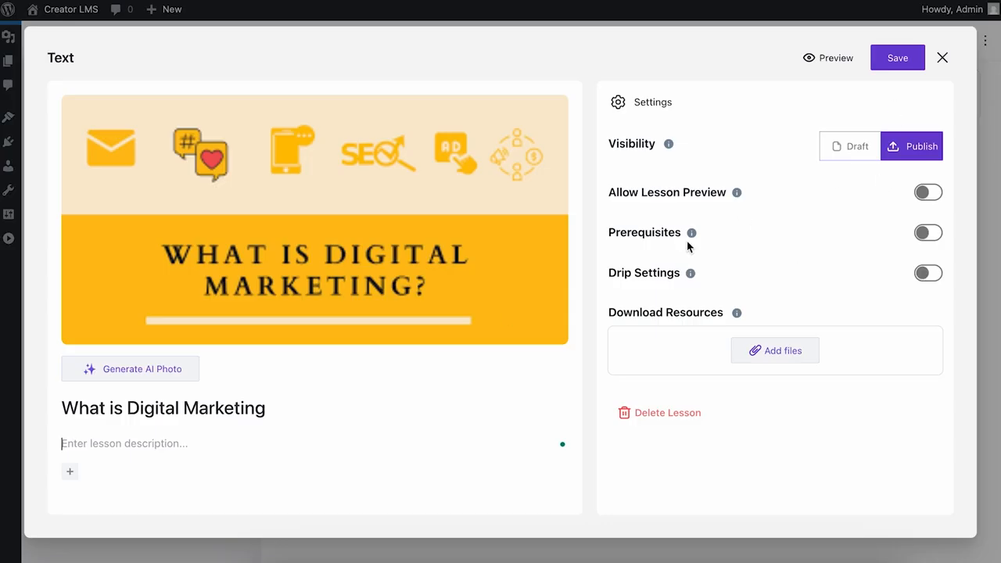
Save the text lesson and close its editor to return to the chapter
left_click(899, 60)
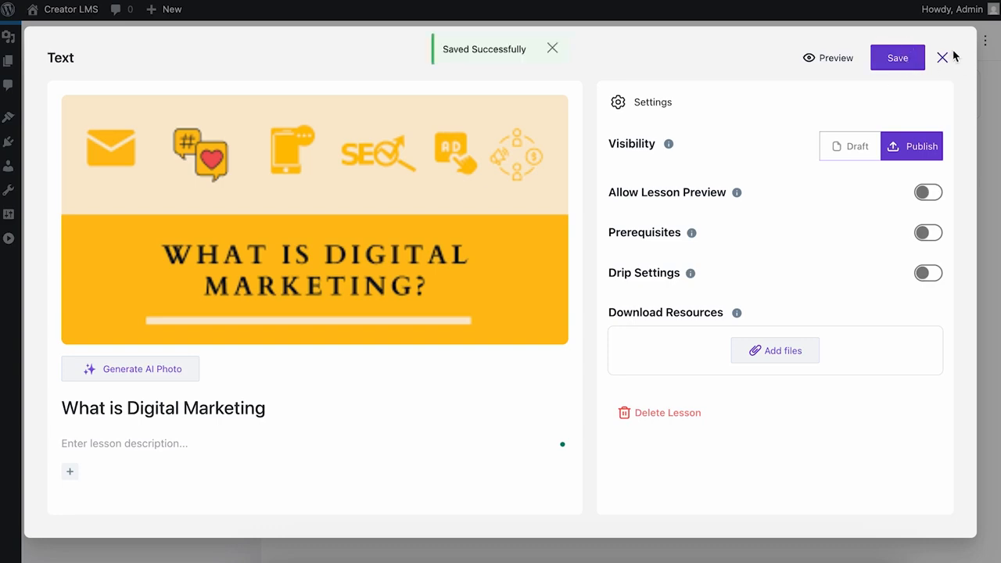
left_click(942, 58)
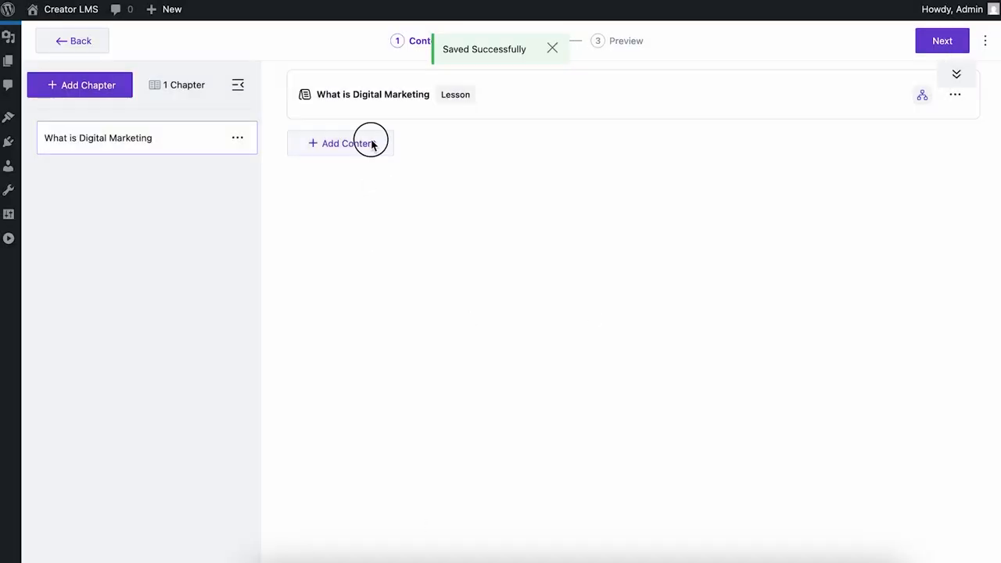
Add a Video lesson to the chapter, check its video source options and supported file types, and close its editor without a title
left_click(370, 143)
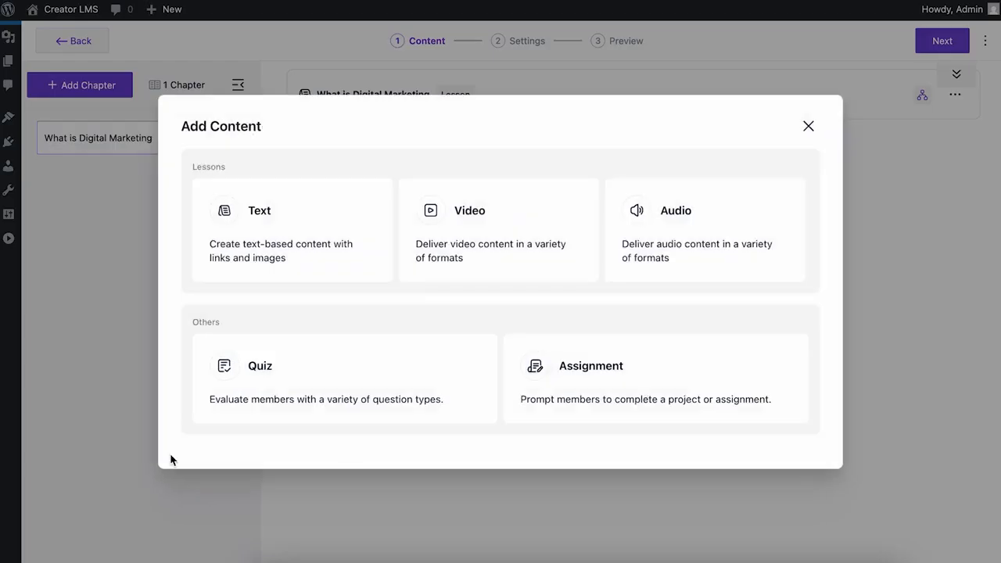
left_click(515, 230)
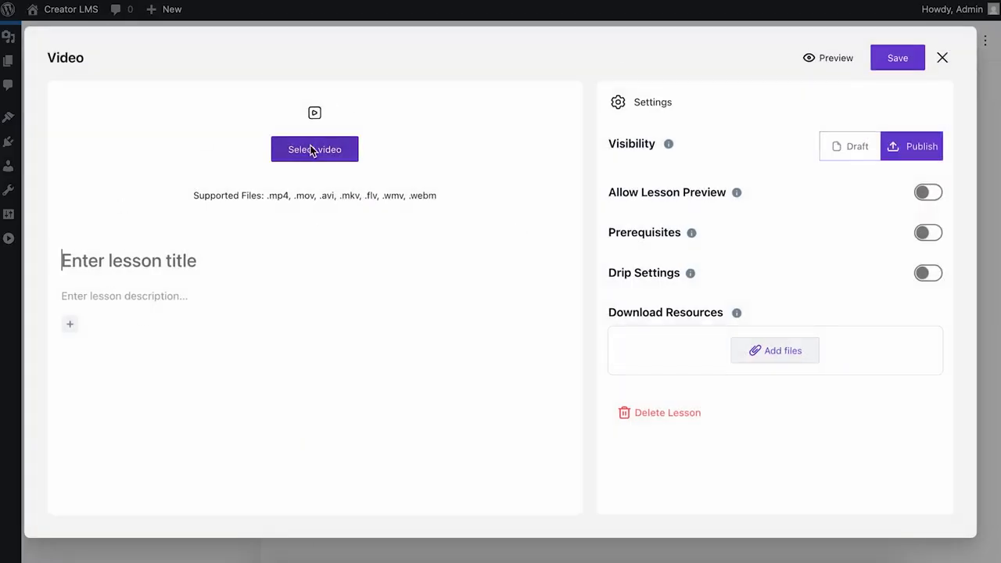
left_click(304, 150)
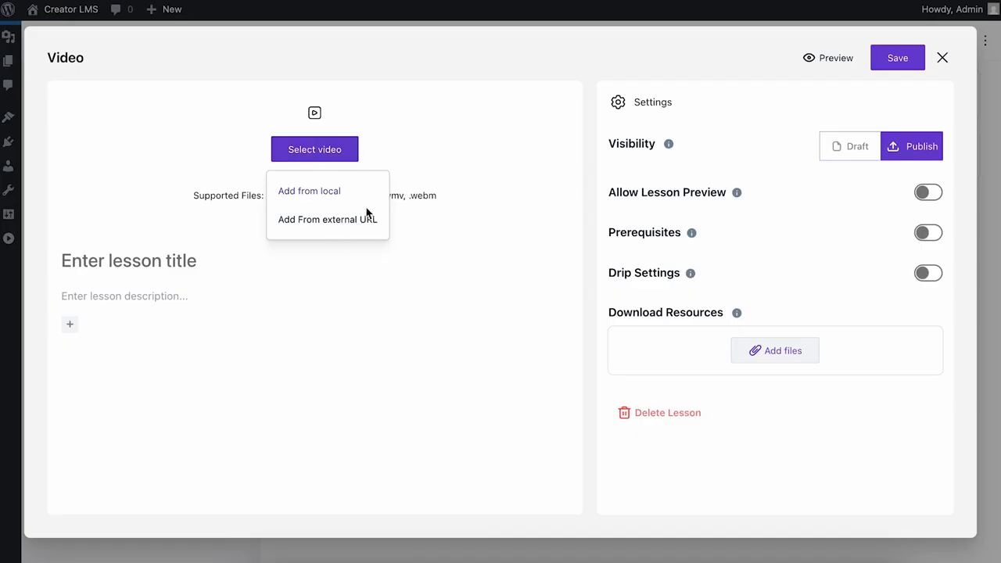
left_click(320, 241)
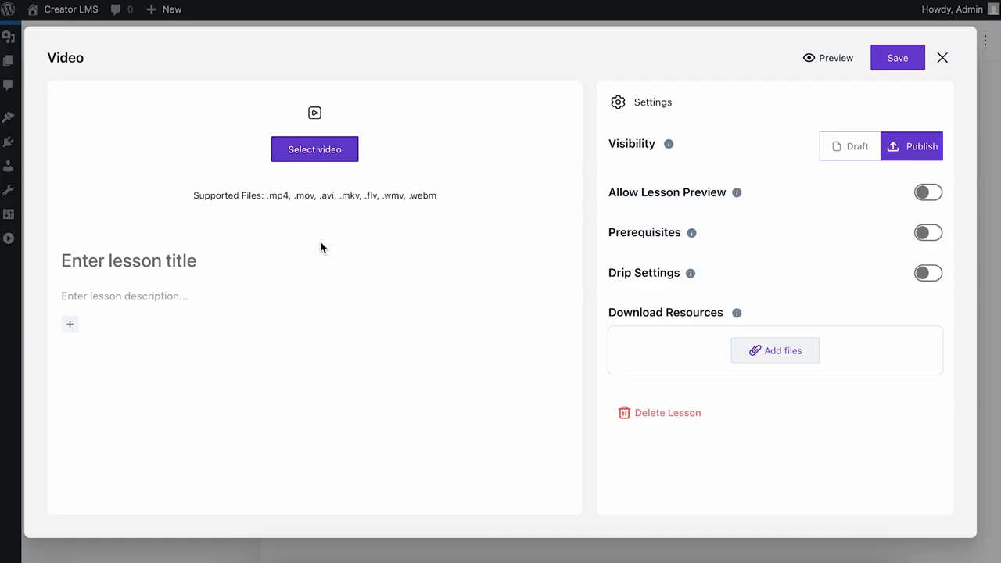
left_click(319, 152)
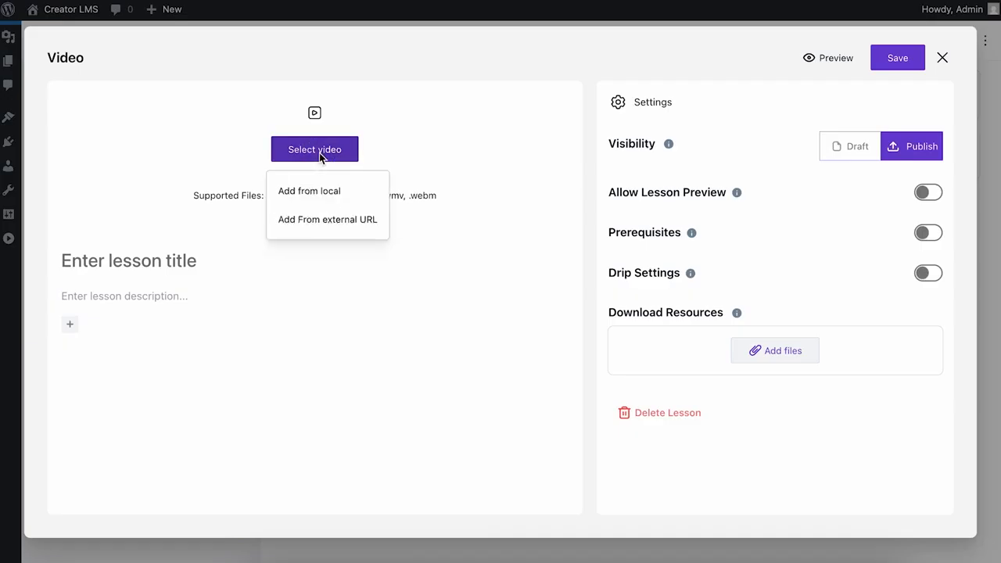
left_click(440, 192)
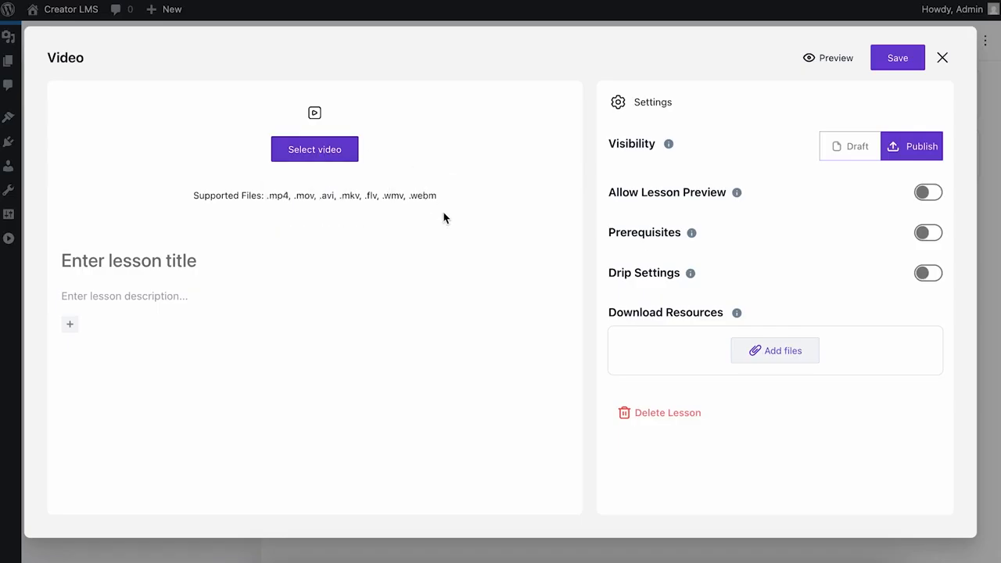
left_click_drag(269, 200, 486, 205)
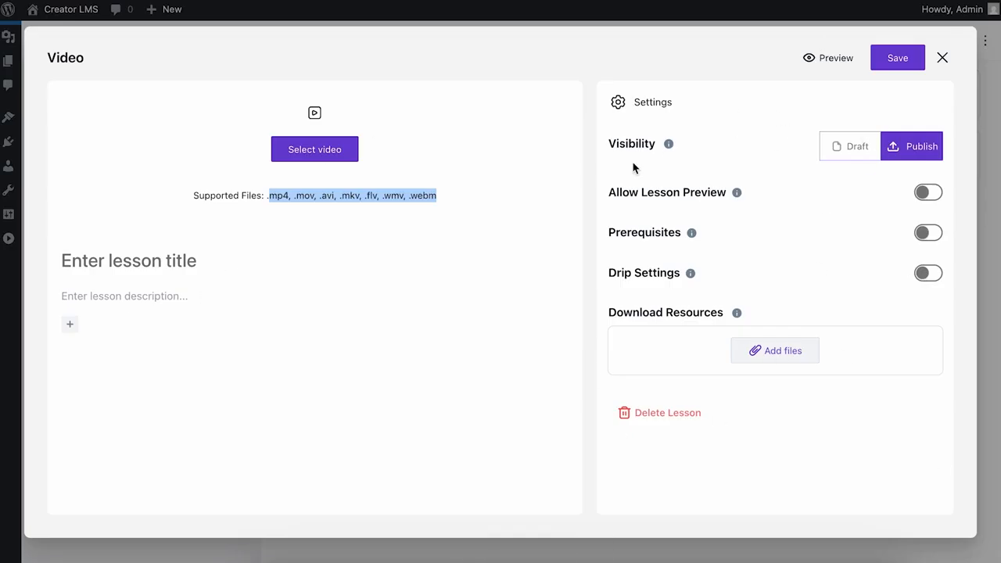
left_click(944, 57)
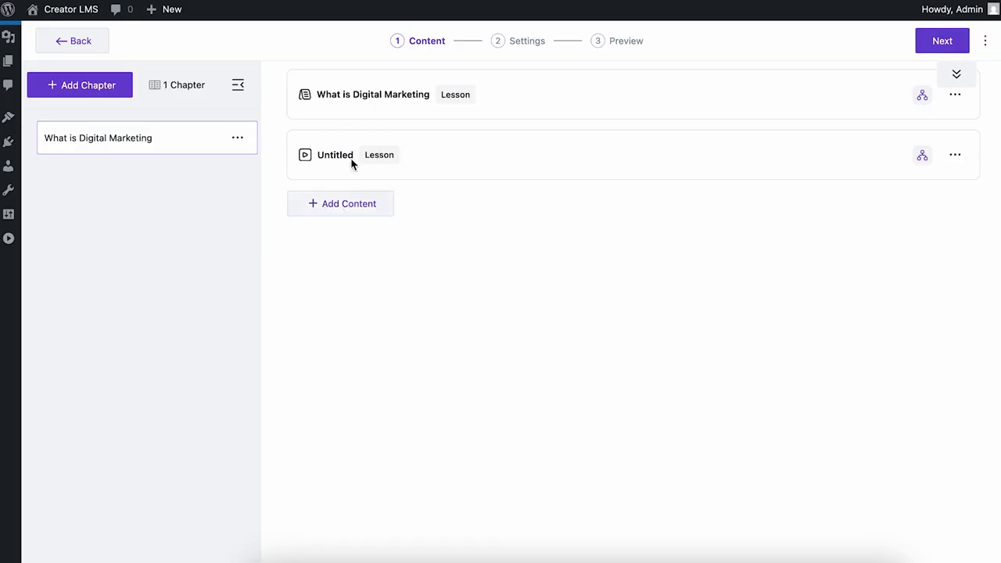
Add two more chapters to the course, named "Chapter 2" and "Chapter 3"
left_click(98, 81)
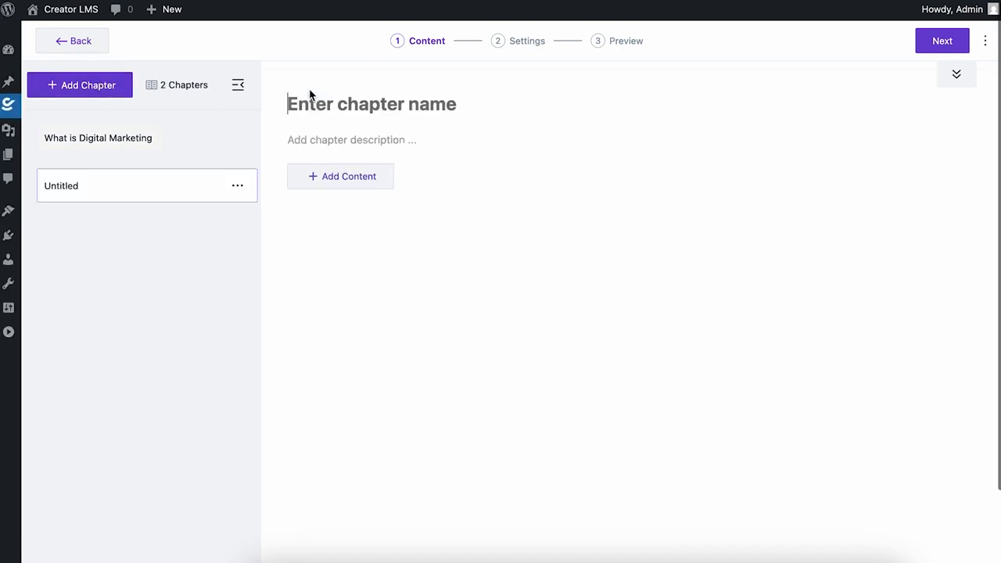
left_click(319, 99)
type("Chapter 2")
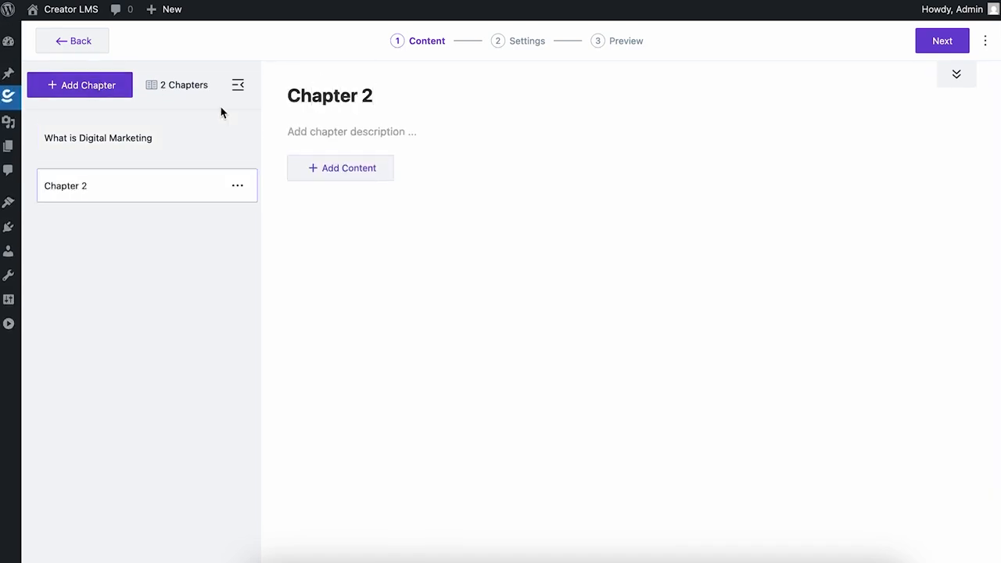
left_click(94, 80)
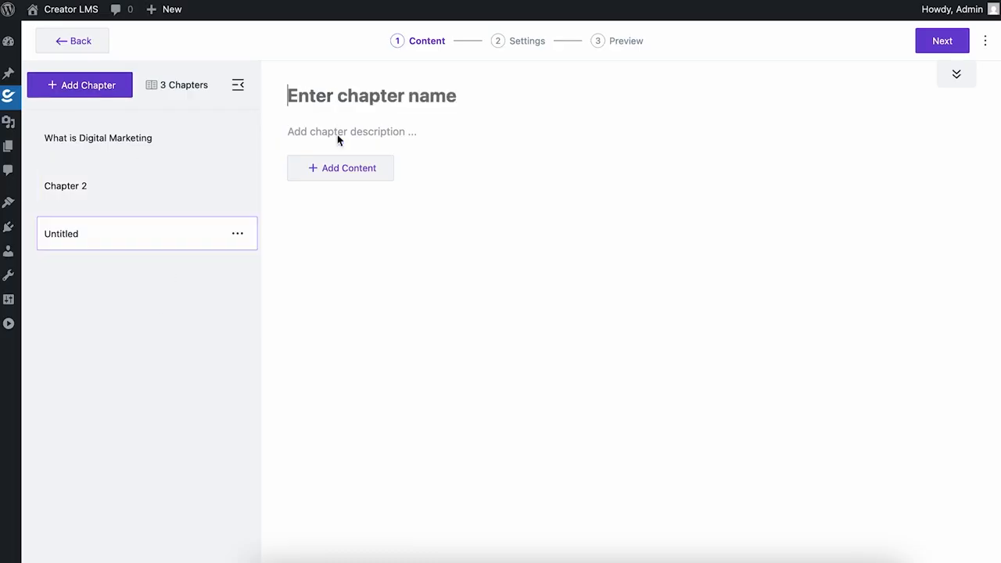
left_click(362, 100)
type("Chapter 3")
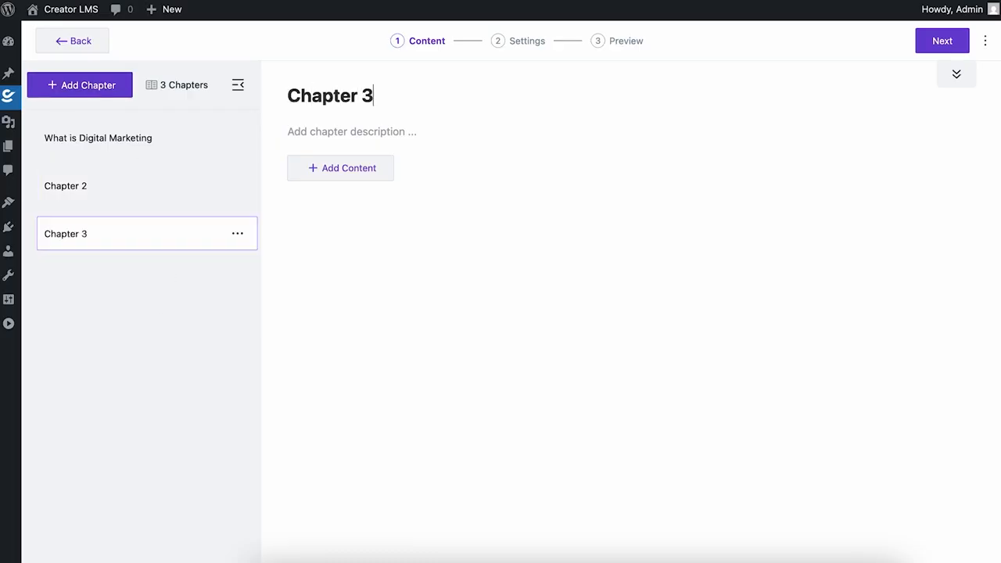
Add a quiz to the "What is Digital Marketing" chapter, try a Multiple Choice question in it, and close it without saving
left_click(206, 135)
left_click(333, 301)
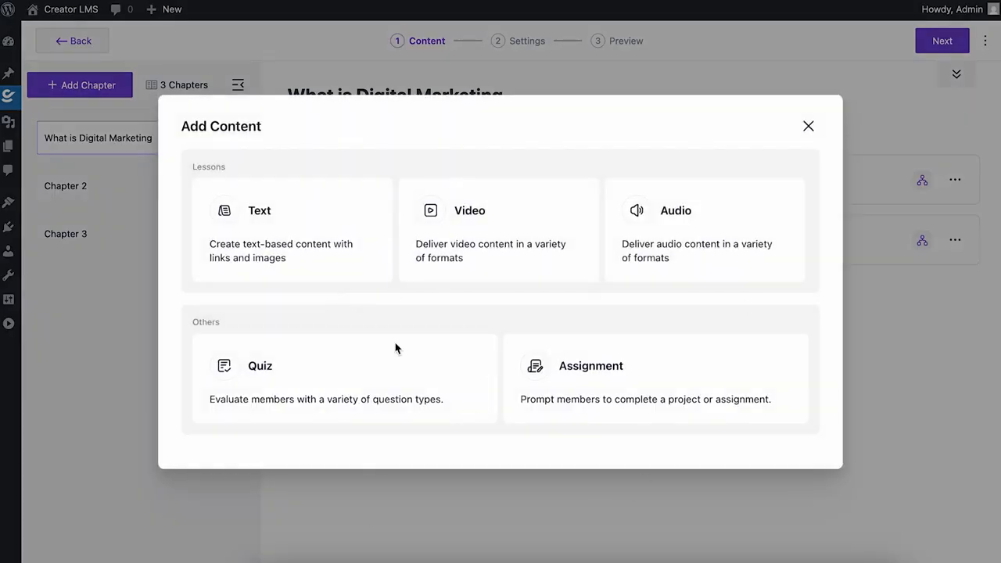
left_click(303, 420)
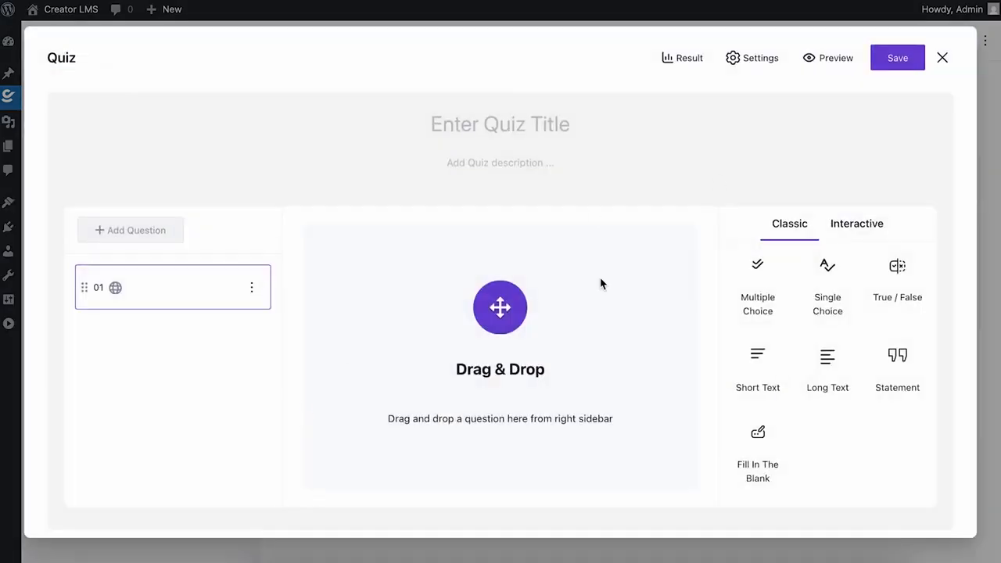
left_click_drag(752, 282, 498, 330)
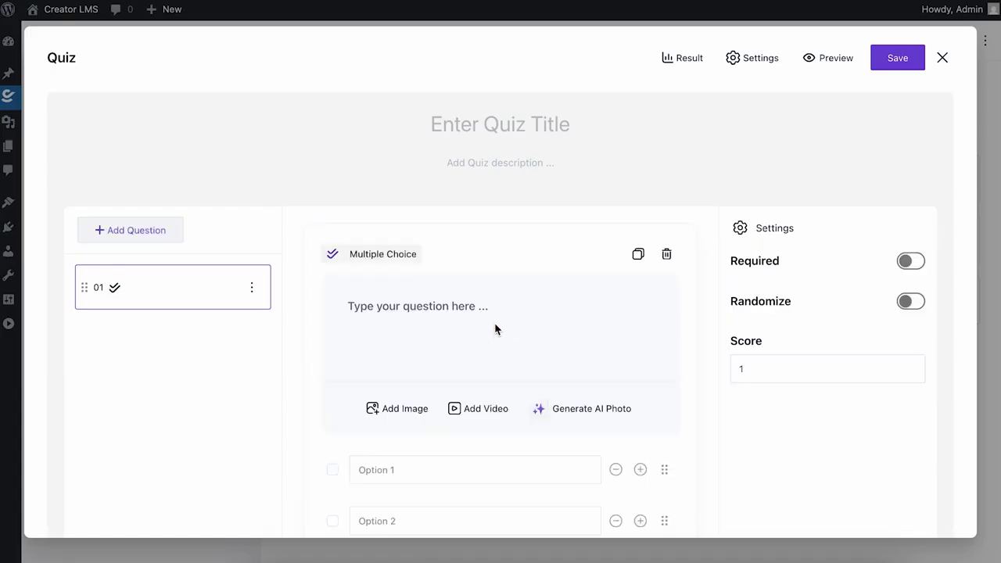
left_click(942, 57)
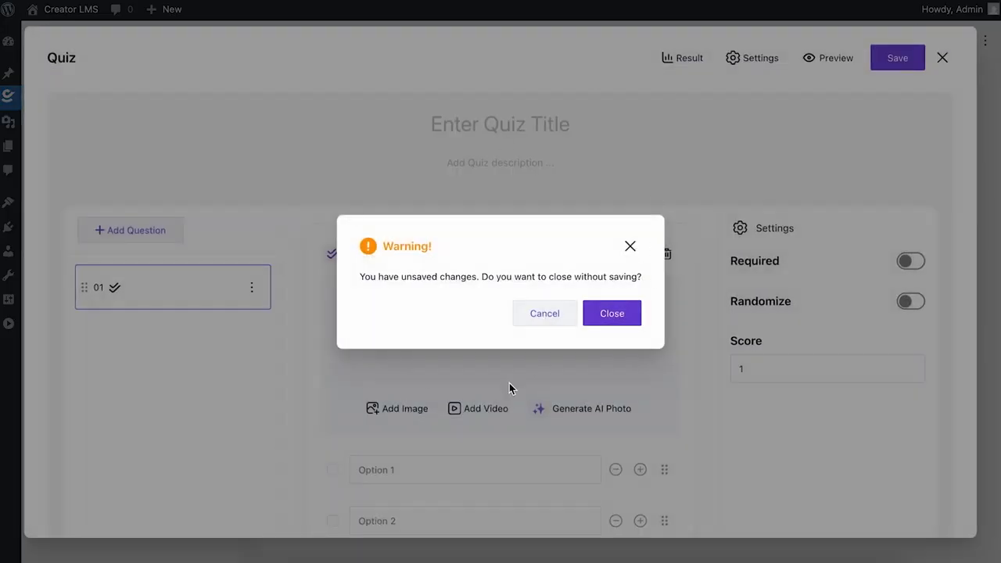
left_click(623, 312)
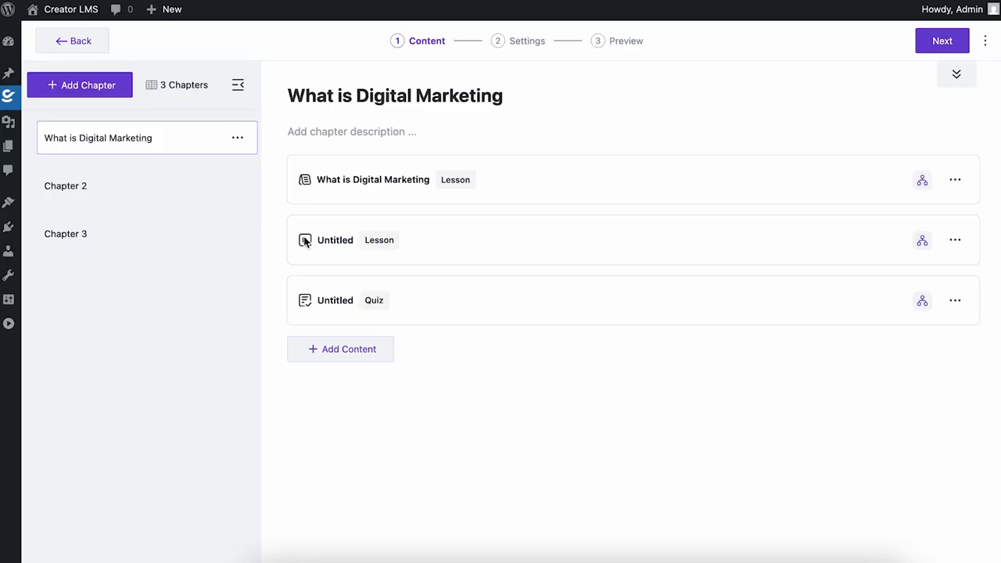
Add an Assignment to the "What is Digital Marketing" chapter and close its editor with the default settings
left_click(340, 134)
left_click(354, 352)
left_click(591, 389)
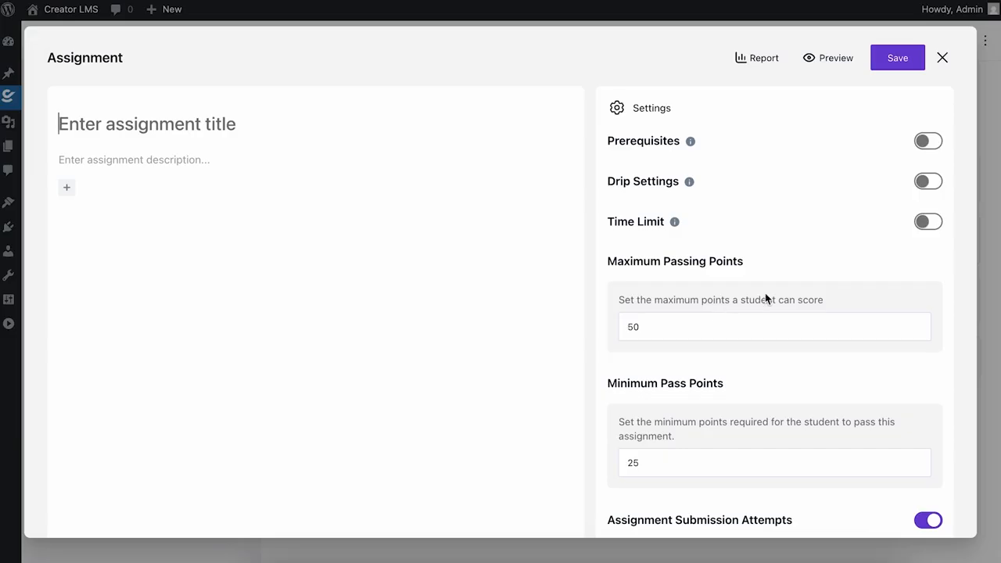
left_click(942, 59)
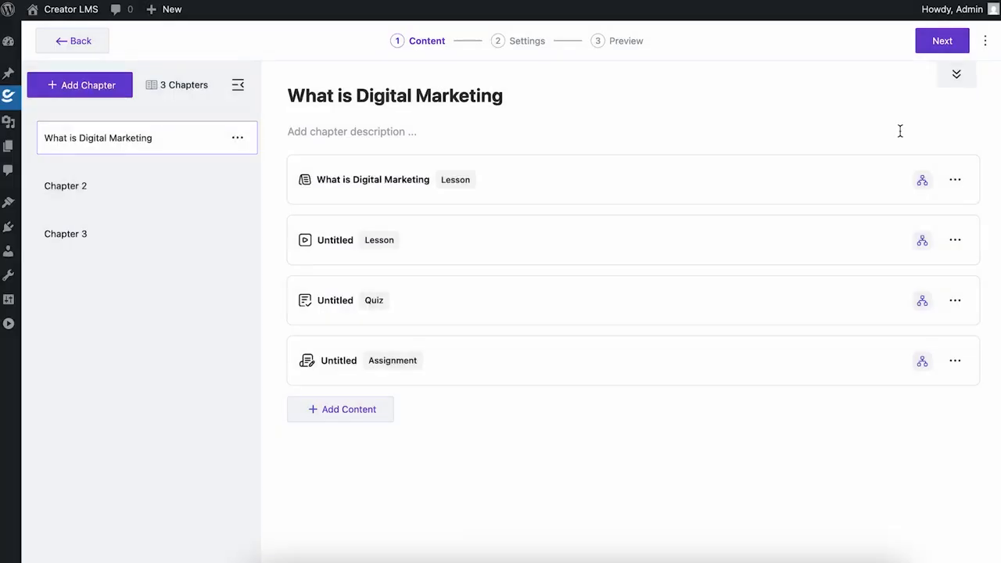
scroll(315, 433, "up", 2)
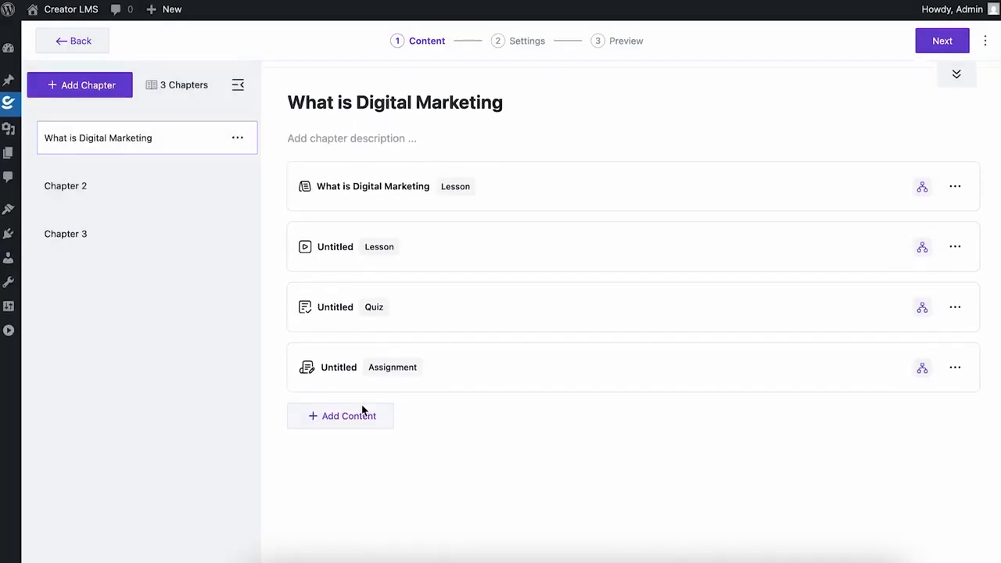
Review the course's basic settings and the course summary, including its duration entry
left_click(960, 42)
scroll(371, 273, "down", 3)
scroll(362, 353, "up", 3)
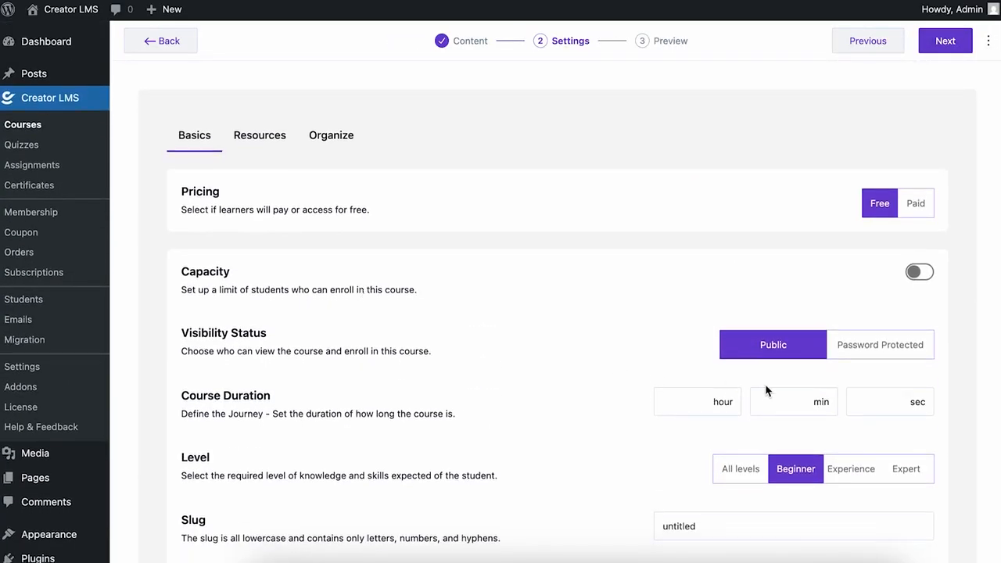
scroll(427, 407, "down", 5)
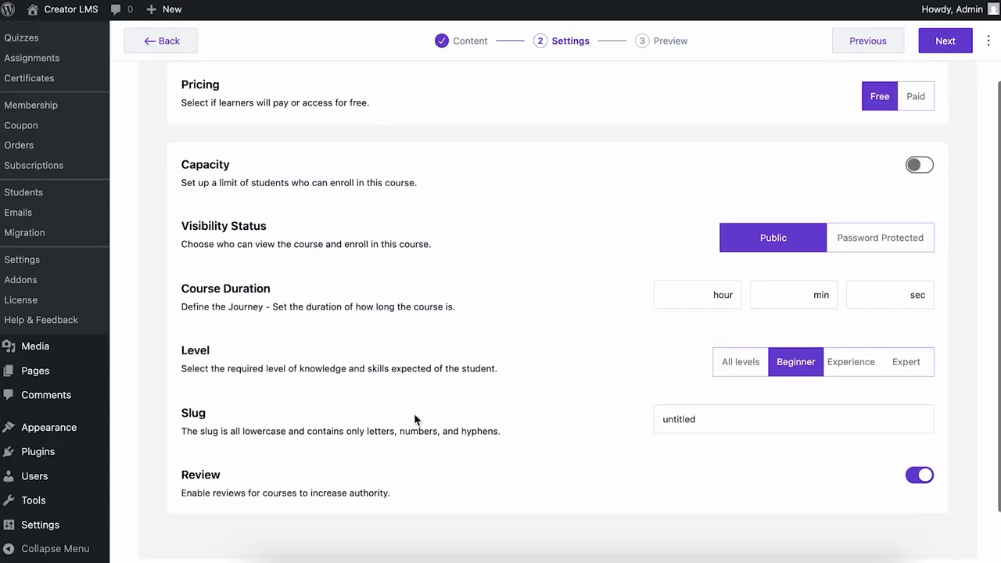
scroll(414, 420, "up", 5)
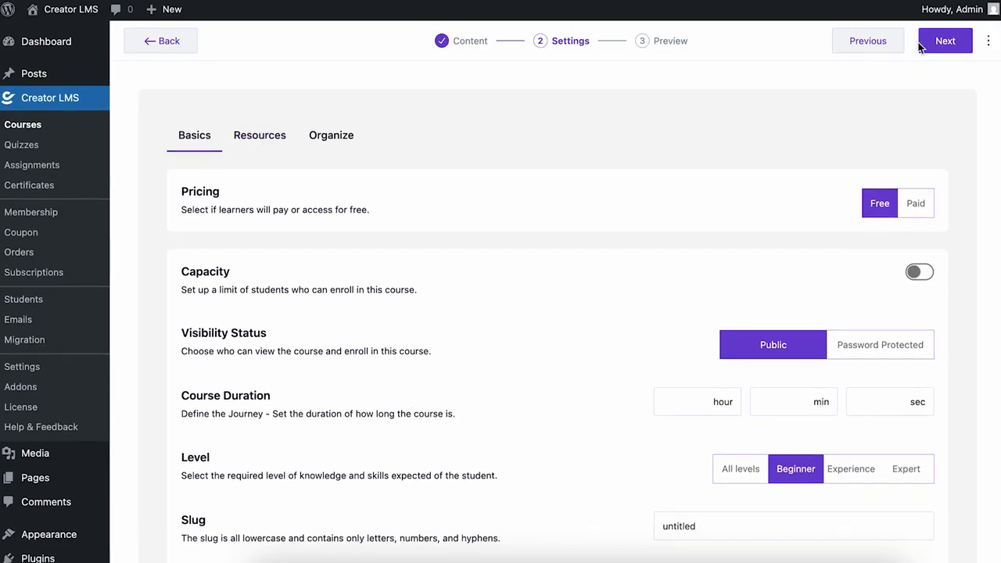
left_click(942, 47)
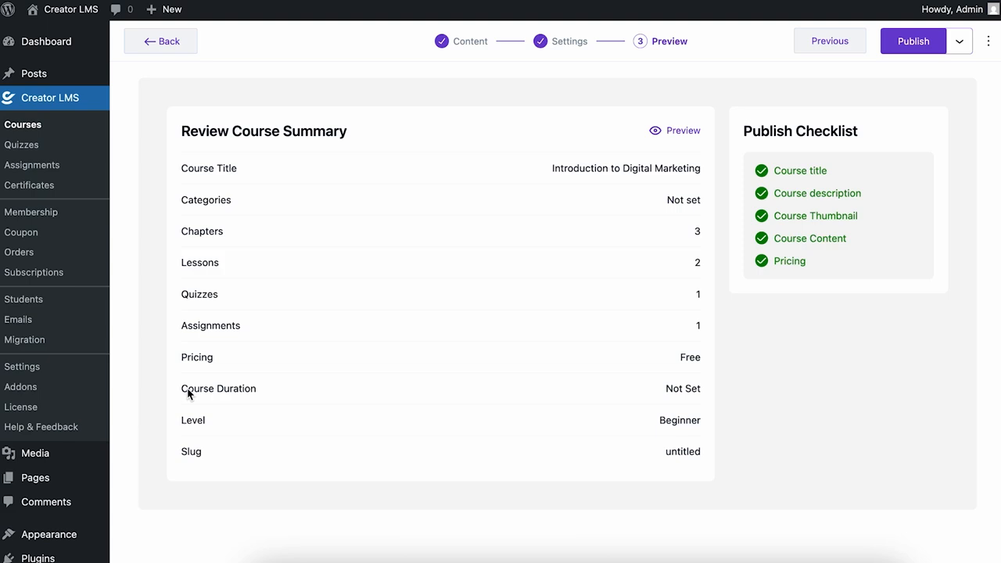
left_click_drag(187, 393, 710, 384)
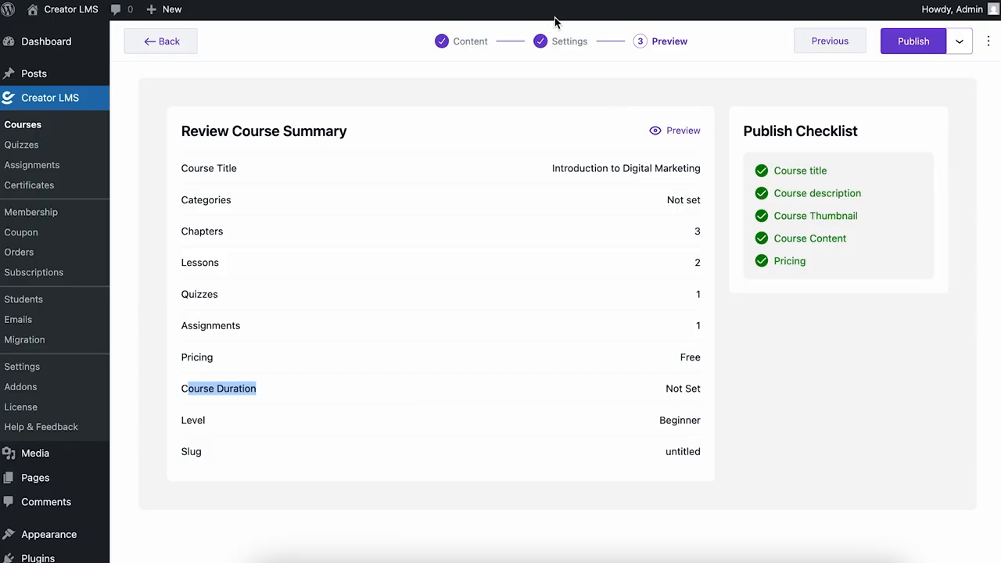
Set the course slug to "digital-marketing" in the basic settings and return to the course summary
left_click(561, 39)
scroll(457, 301, "down", 3)
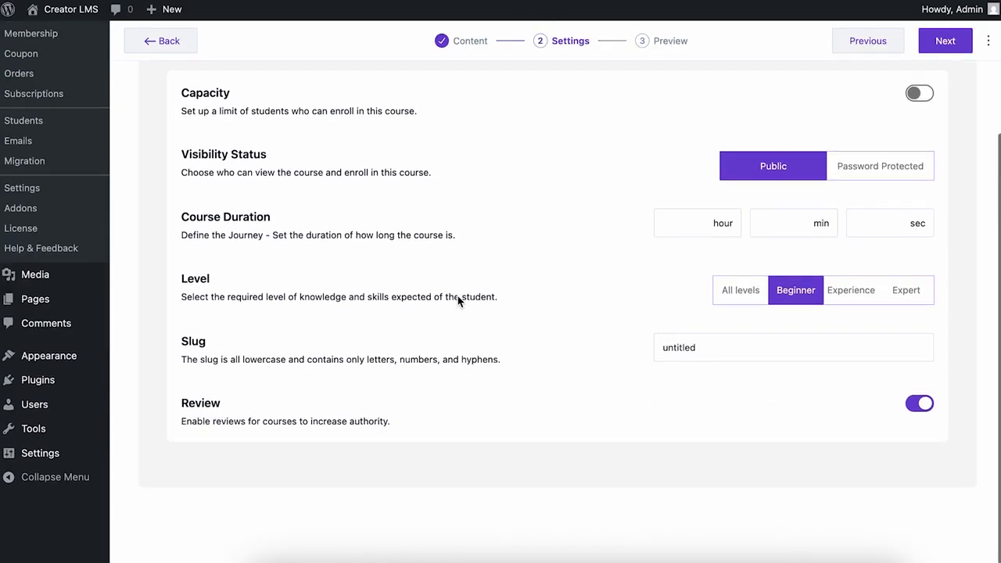
left_click(747, 362)
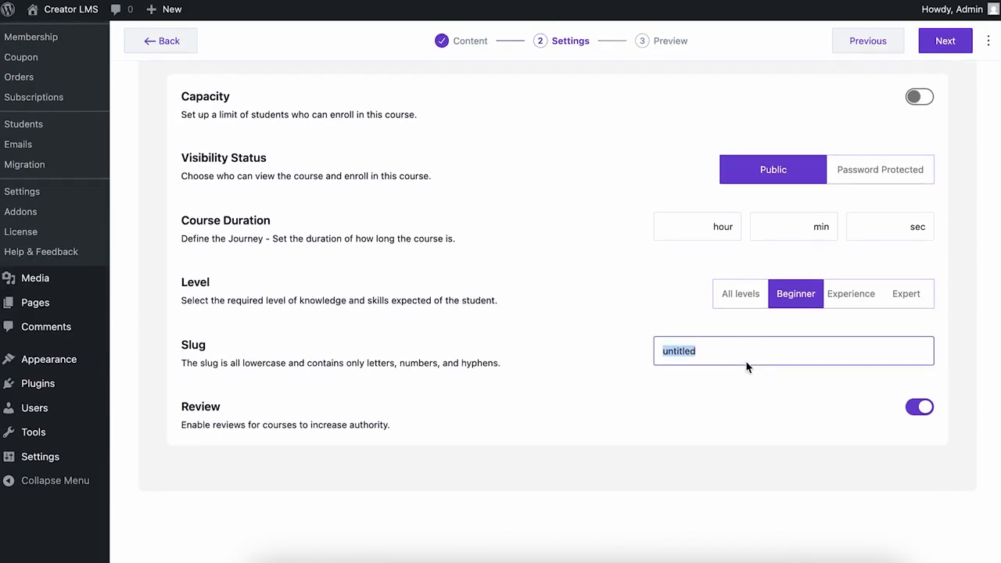
type("digital-marketing")
scroll(970, 78, "up", 5)
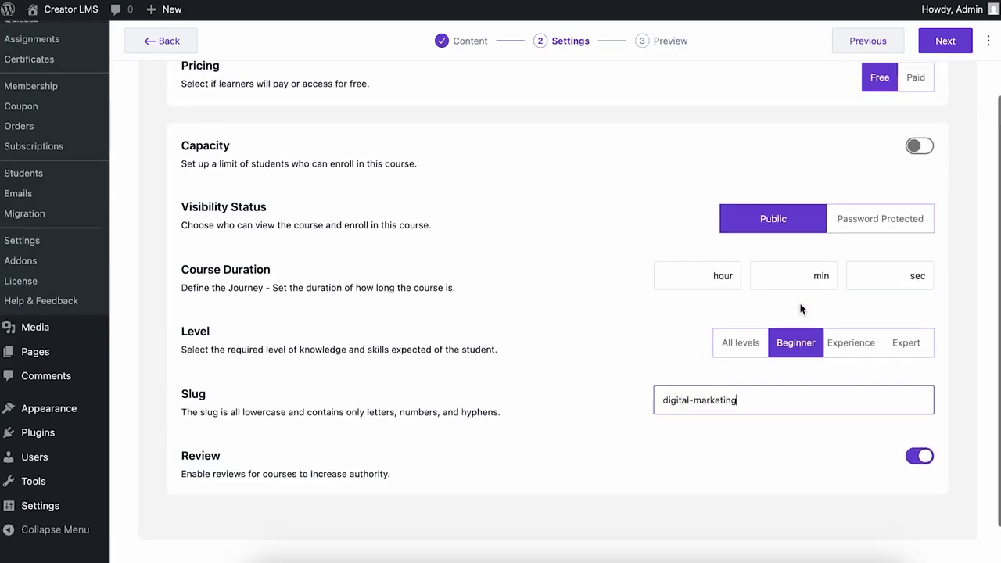
left_click(945, 43)
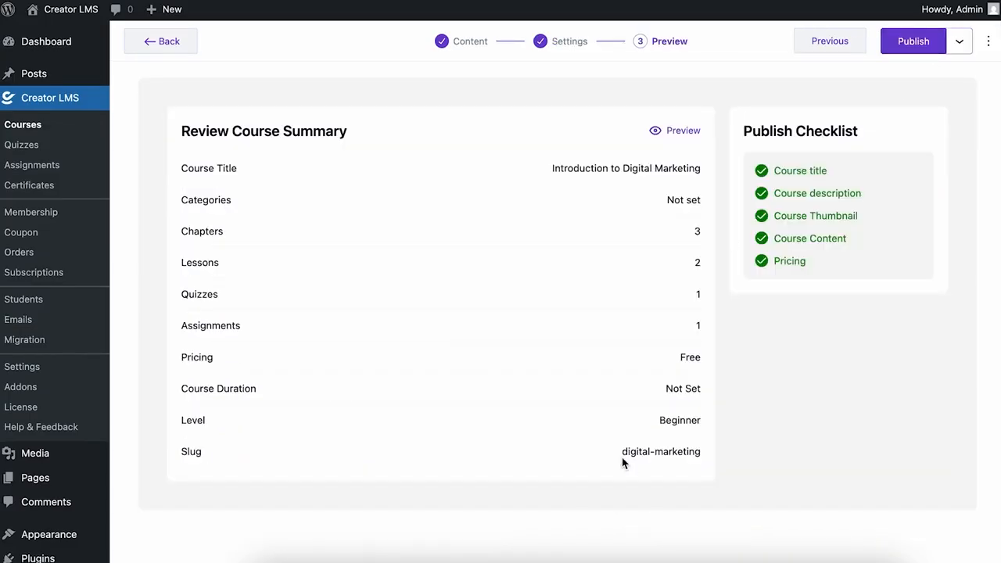
Check the slug in the summary and look through the whole public preview page of the course
left_click_drag(617, 457, 705, 453)
left_click(677, 133)
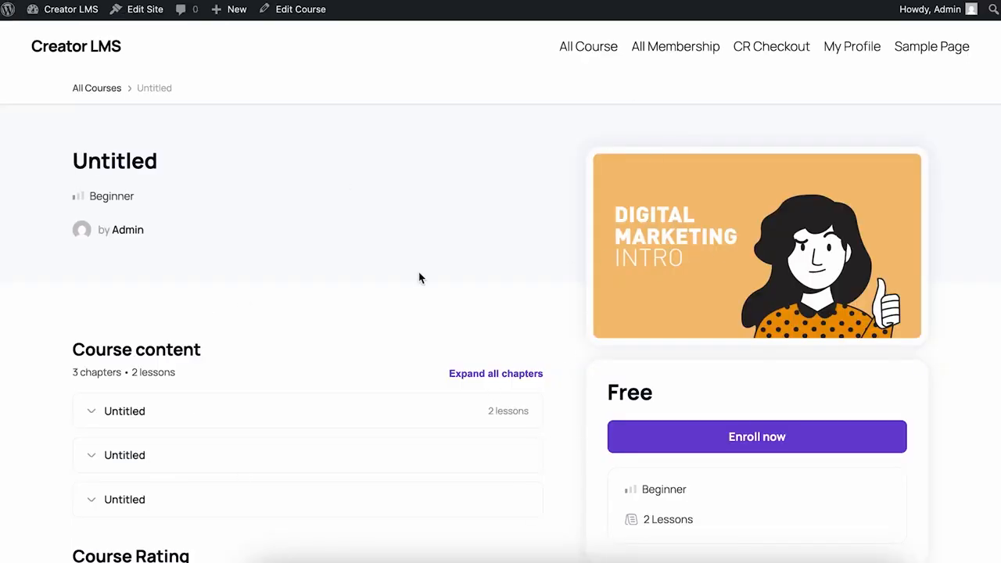
scroll(417, 277, "down", 3)
scroll(418, 278, "down", 3)
scroll(418, 277, "up", 6)
scroll(429, 309, "down", 5)
scroll(469, 326, "up", 5)
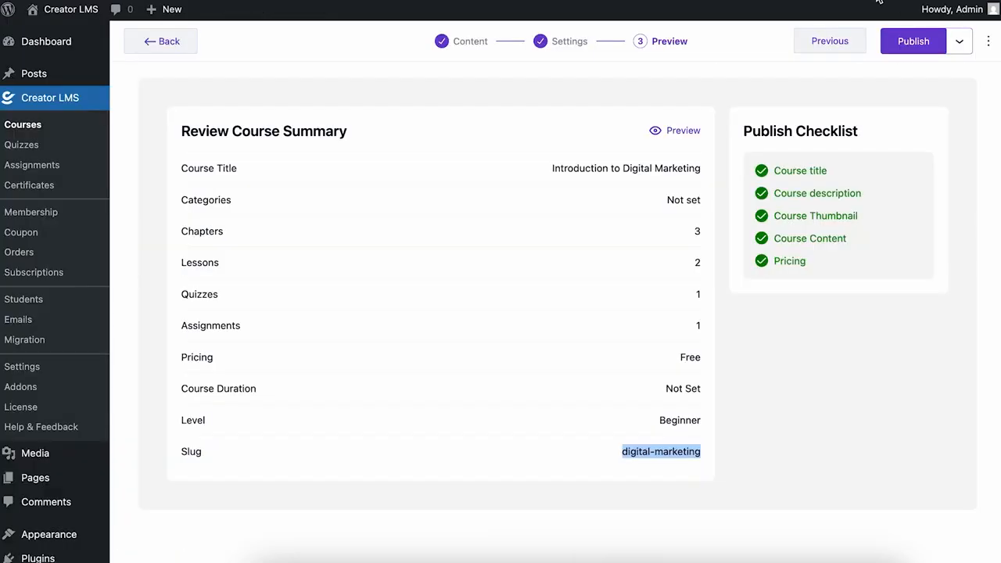
Publish the course, and view its scheduling options without saving a schedule
left_click(913, 41)
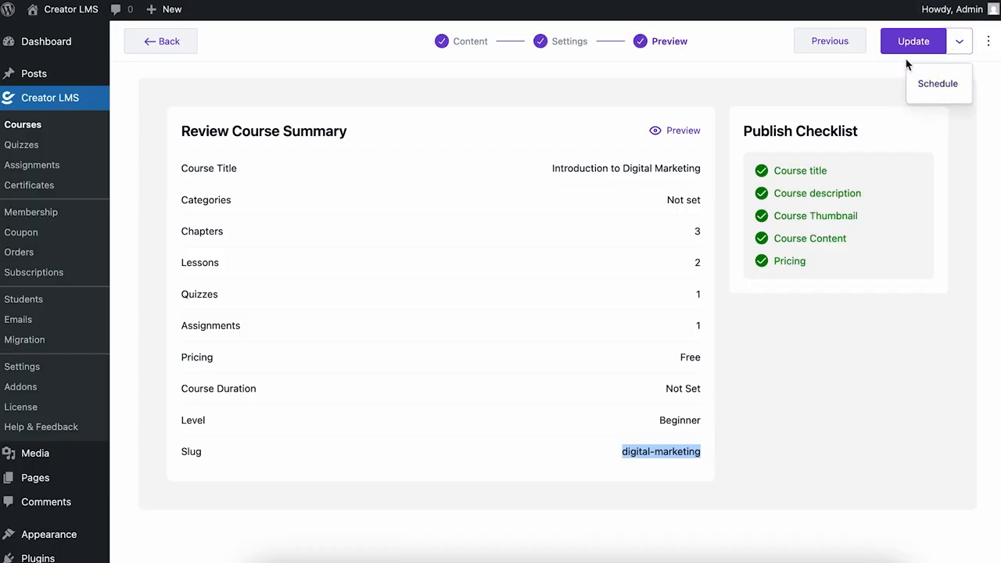
left_click(935, 83)
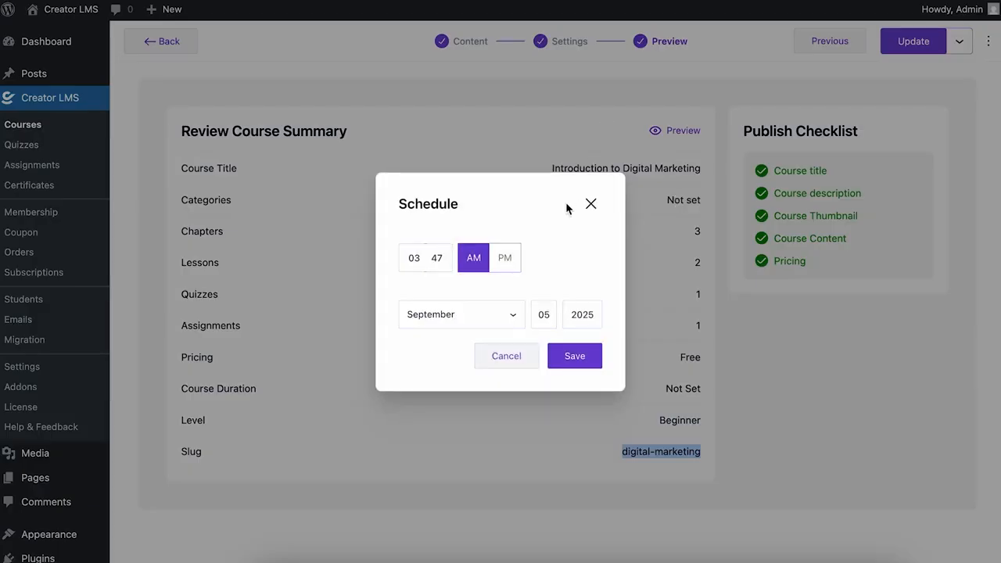
left_click(590, 204)
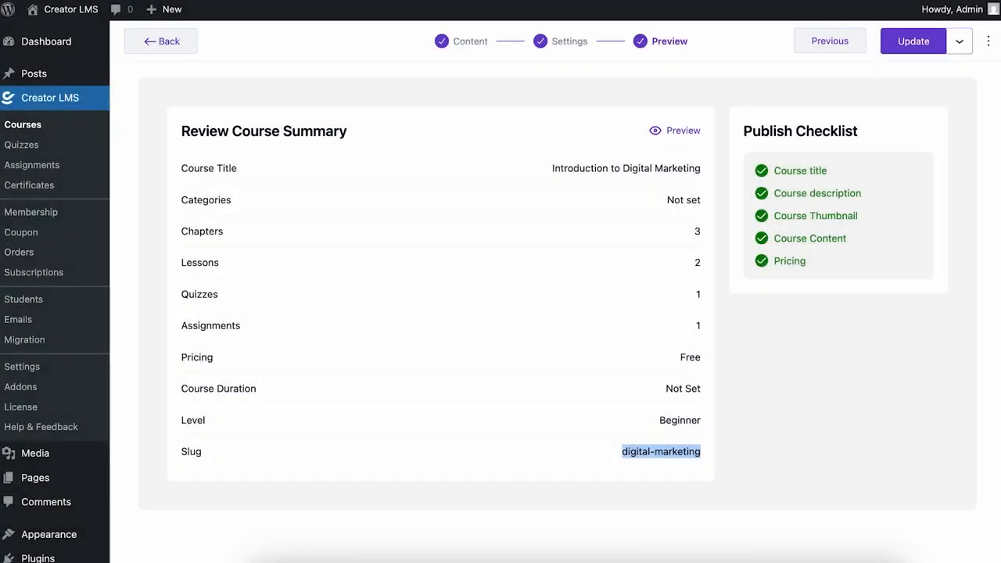
Exit the course builder to the list of all courses
left_click(177, 39)
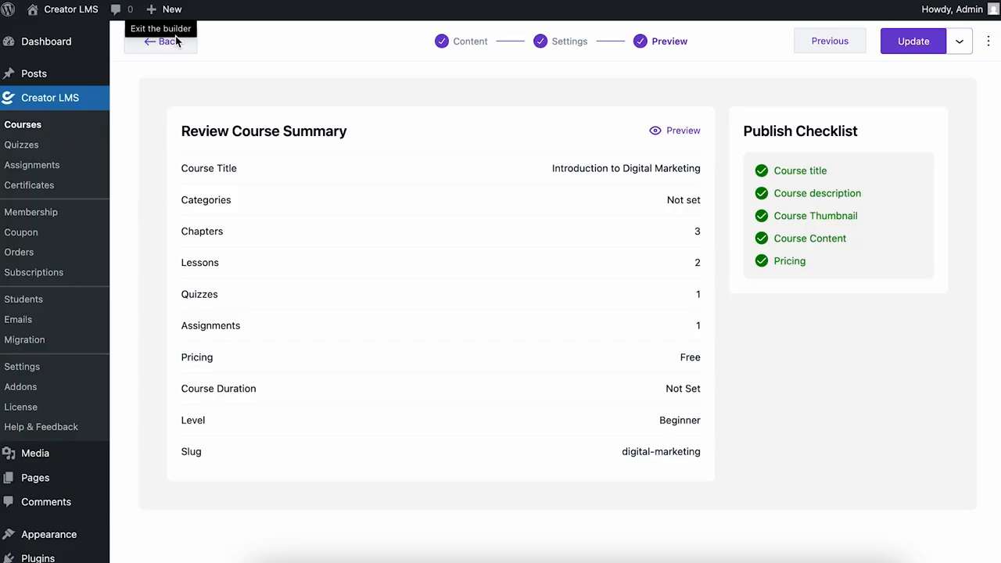
left_click(183, 51)
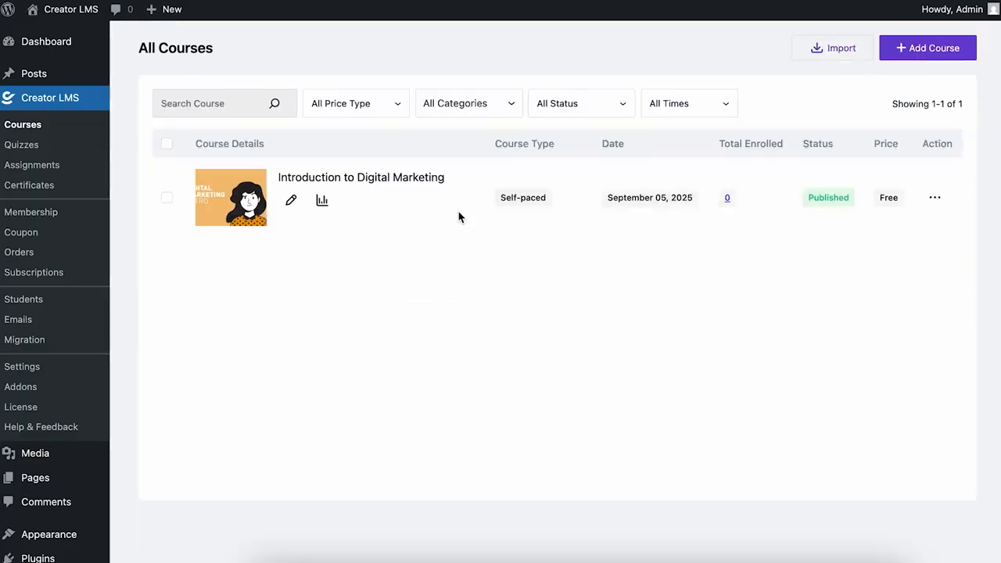